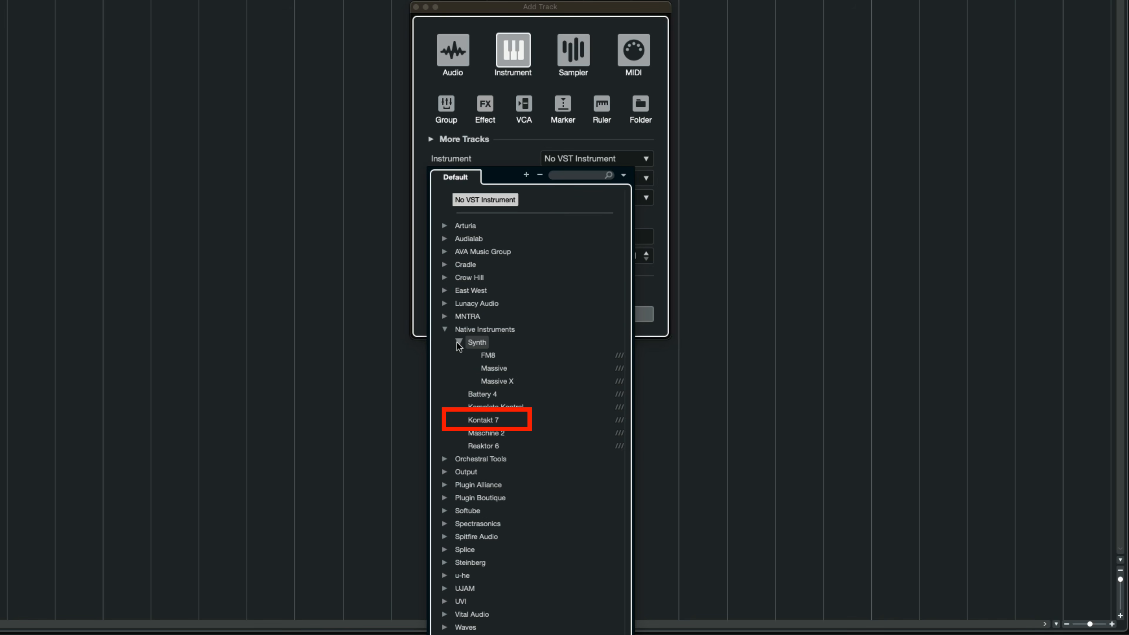
# Add an instrument track to the project that uses Kontakt 7 as its instrument.
pyautogui.click(478, 420)
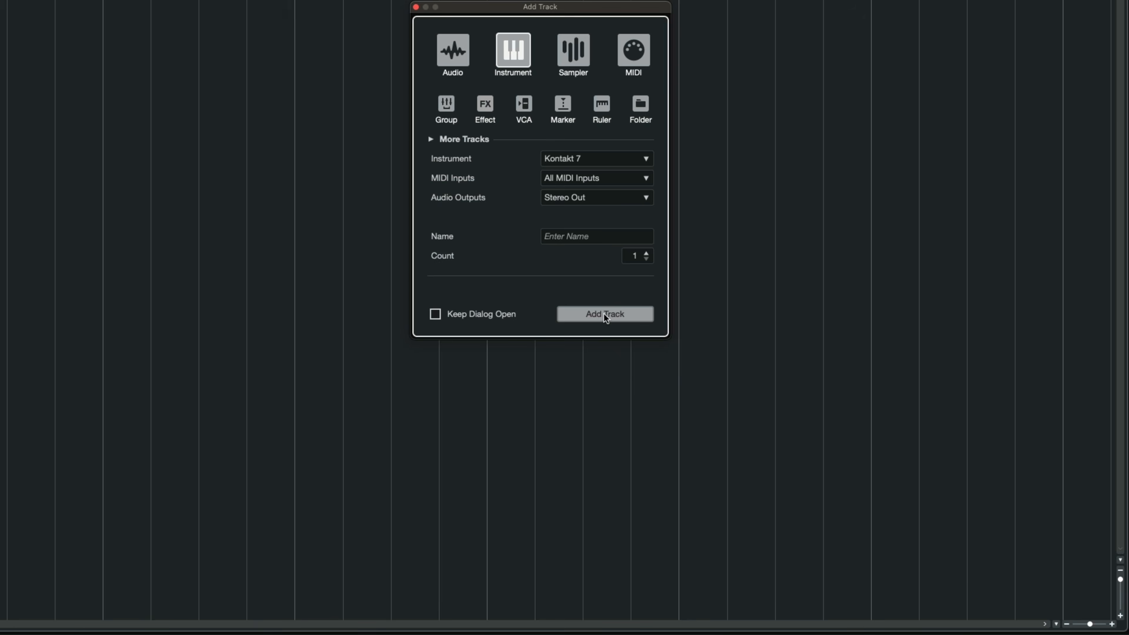
pyautogui.click(605, 313)
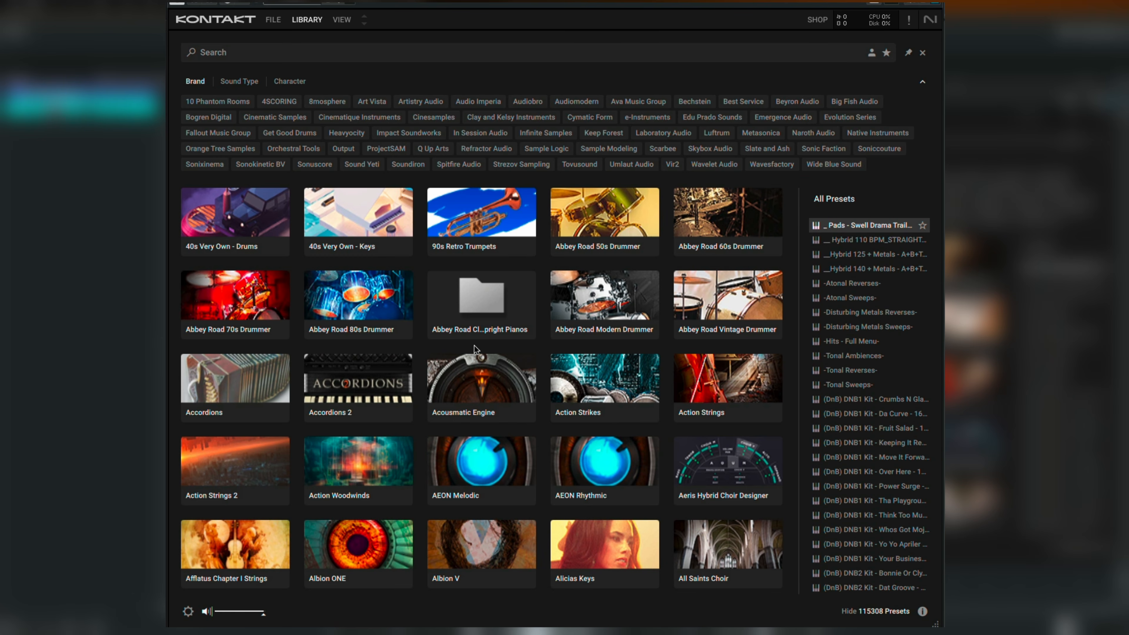
# Look through the library's filter categories, filter by the Native Instruments brand and select the Cloud Supply library.
pyautogui.click(252, 84)
pyautogui.click(292, 82)
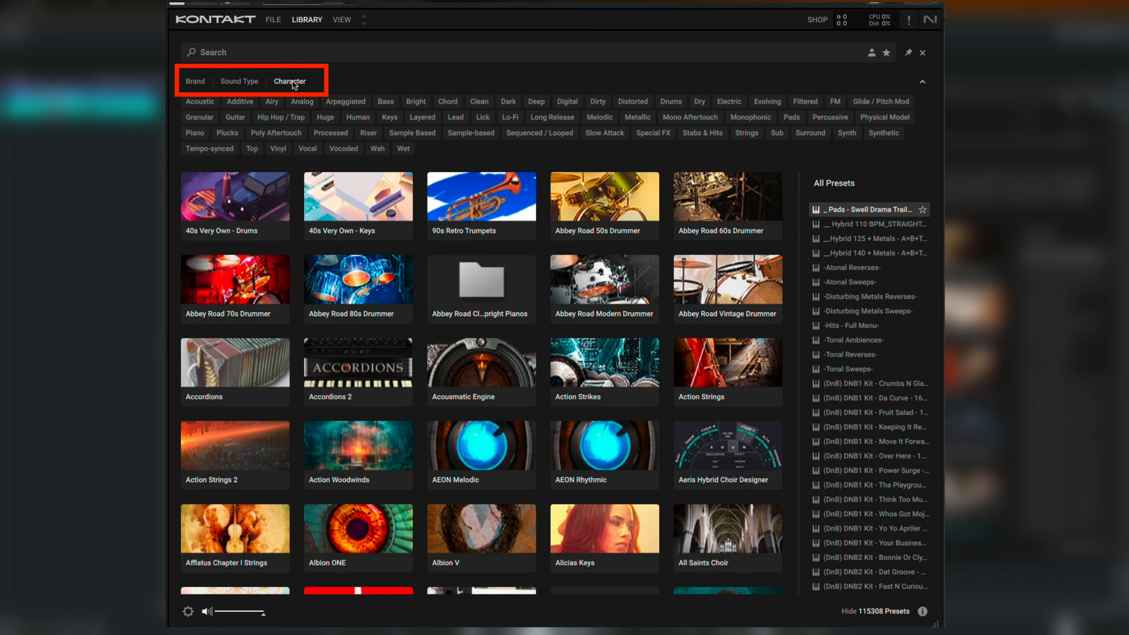
pyautogui.click(192, 82)
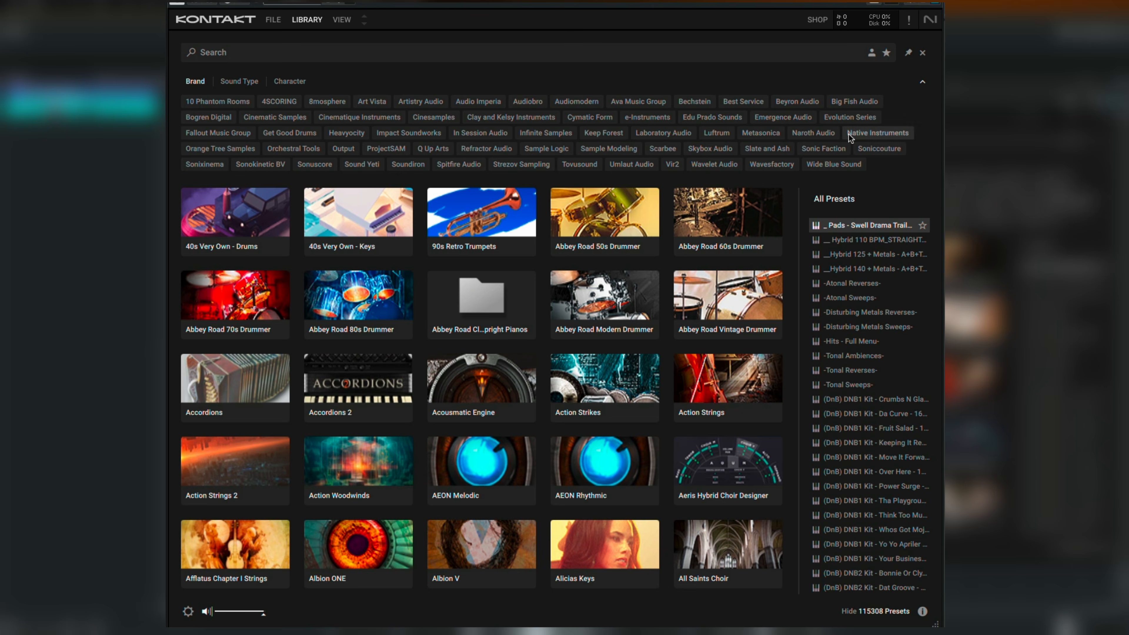
pyautogui.click(859, 134)
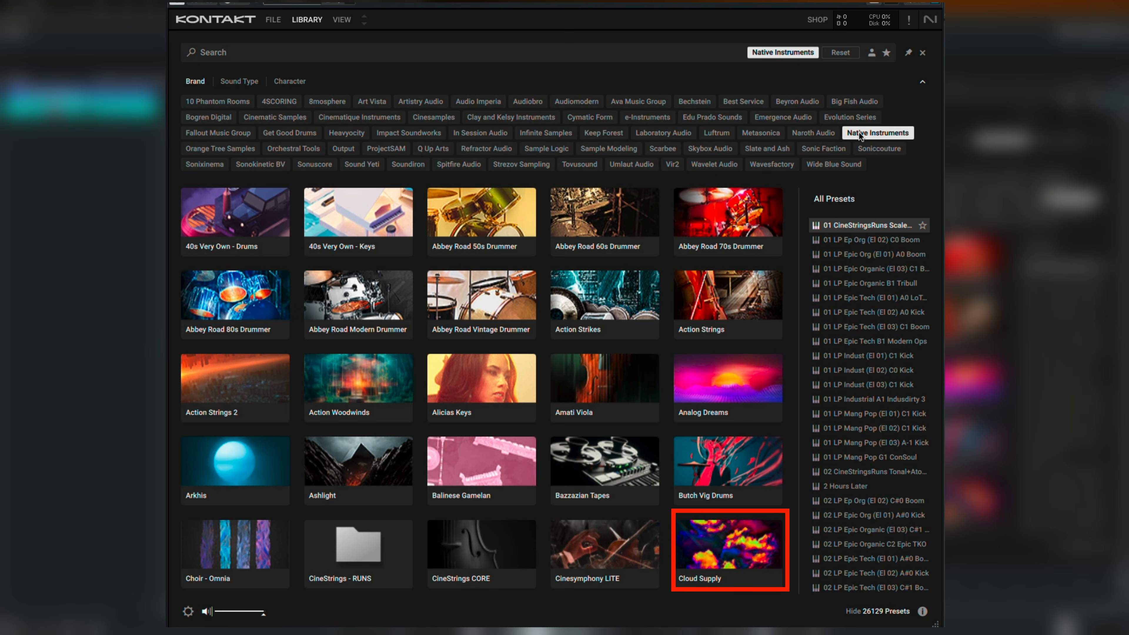
pyautogui.click(742, 547)
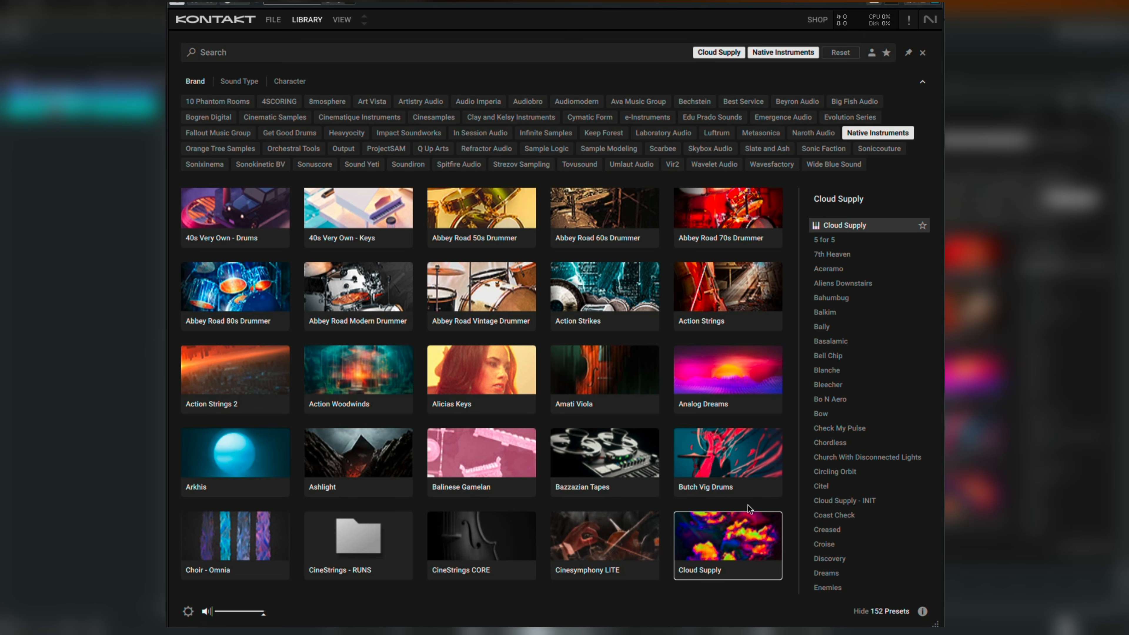
# Preview the Cloud Supply presets 7th Heaven, Aliens Downstairs and Bell Chip, and load Bell Chip.
pyautogui.click(831, 255)
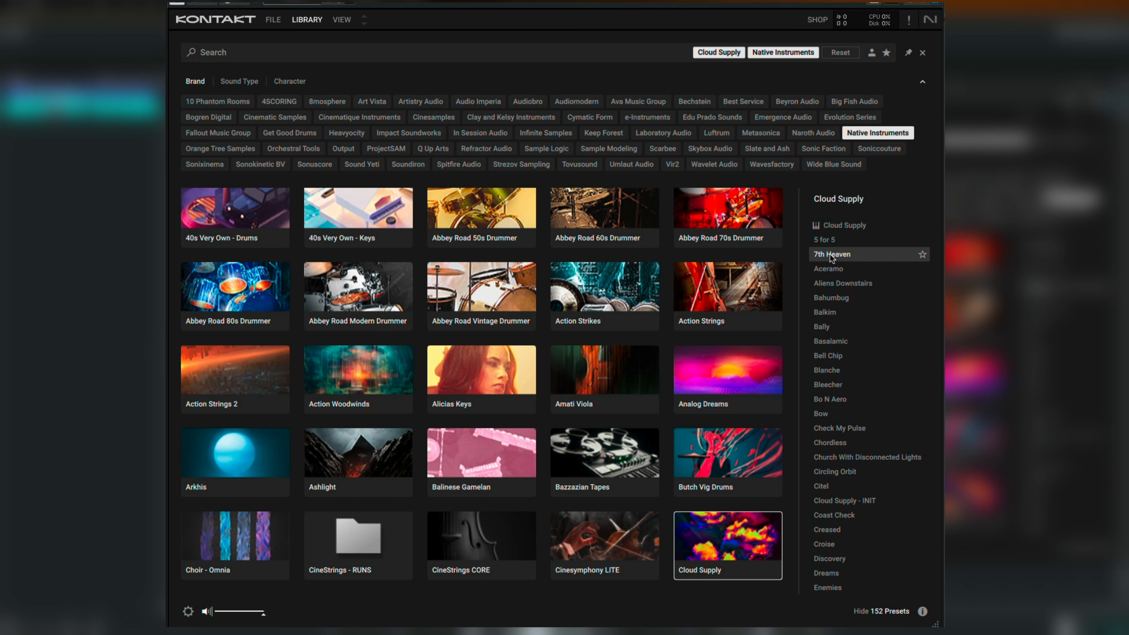
pyautogui.click(833, 286)
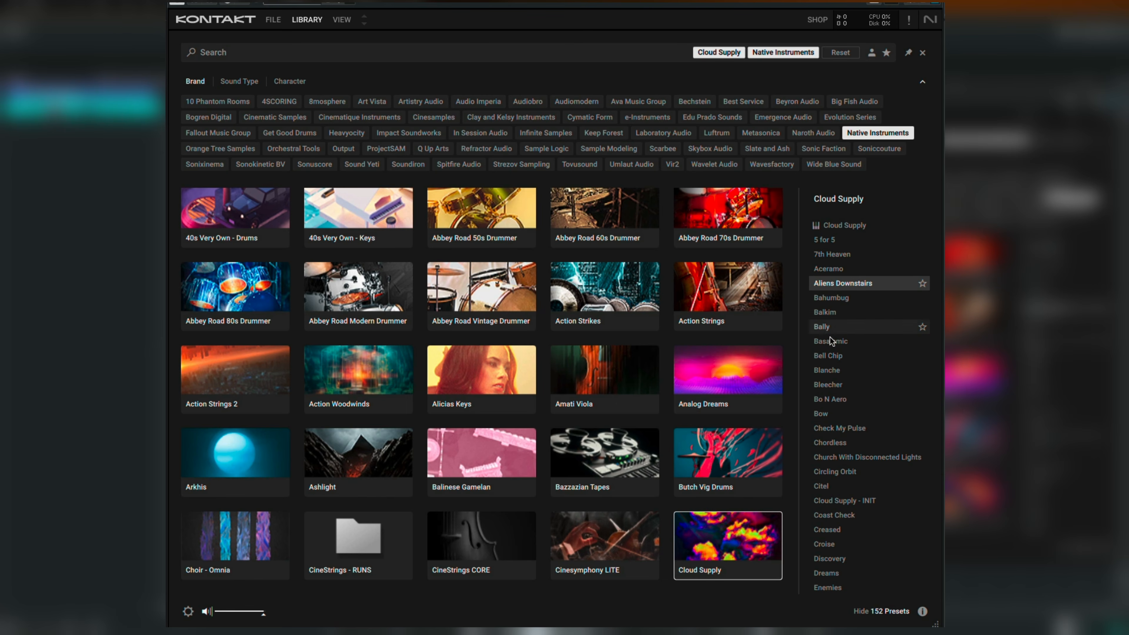
pyautogui.click(830, 358)
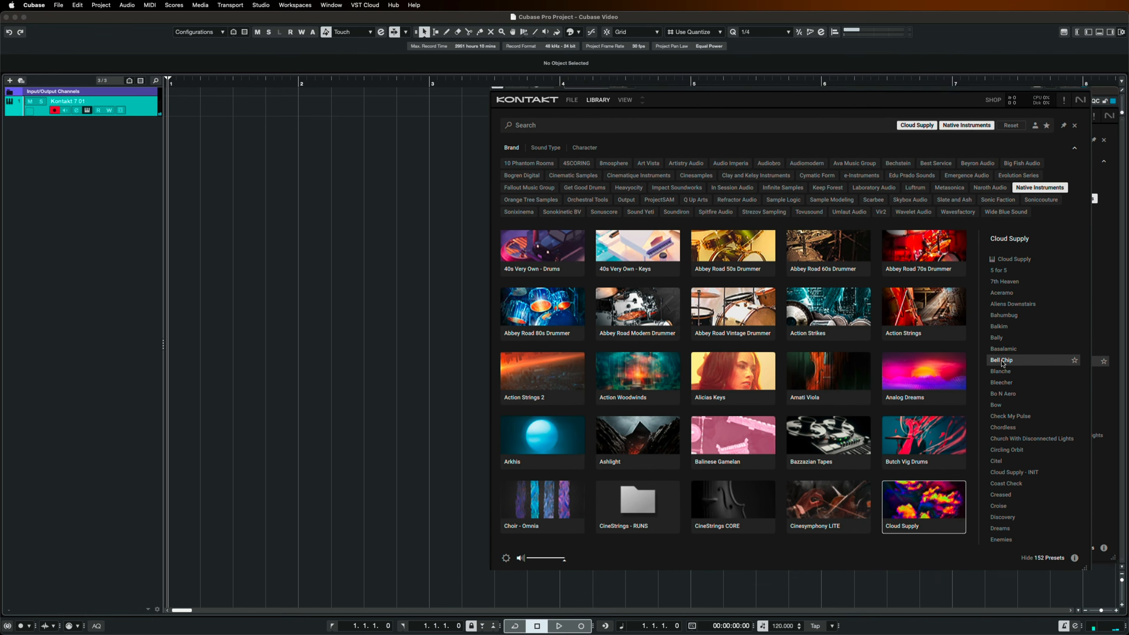
pyautogui.doubleClick(930, 360)
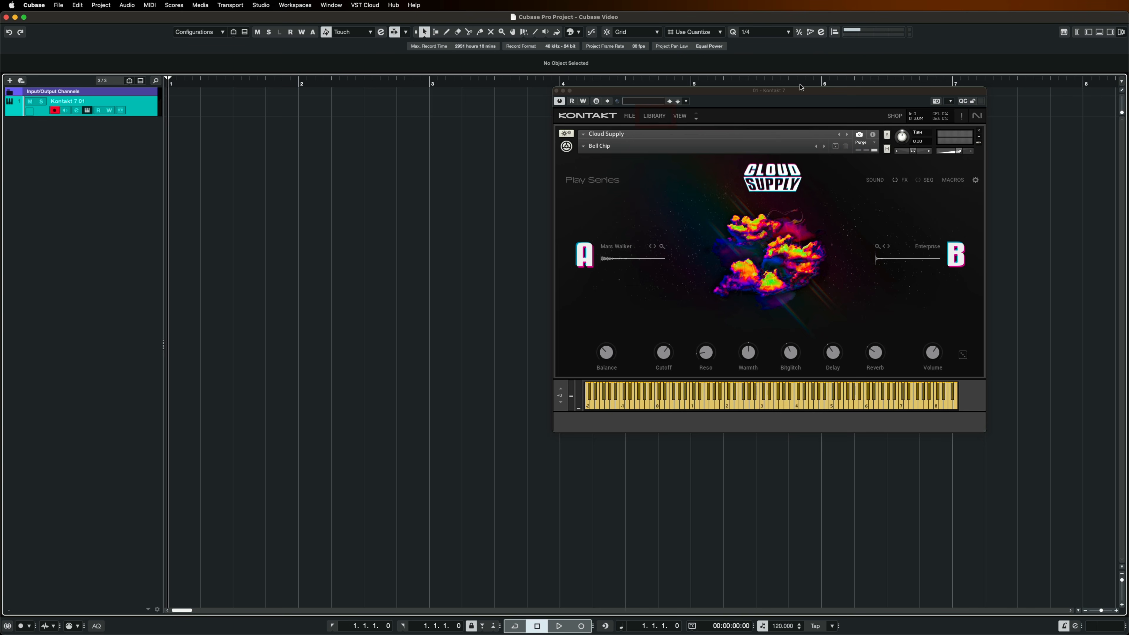
# Return to the Kontakt library and load the Garretson preset from Cloud Supply.
pyautogui.click(654, 118)
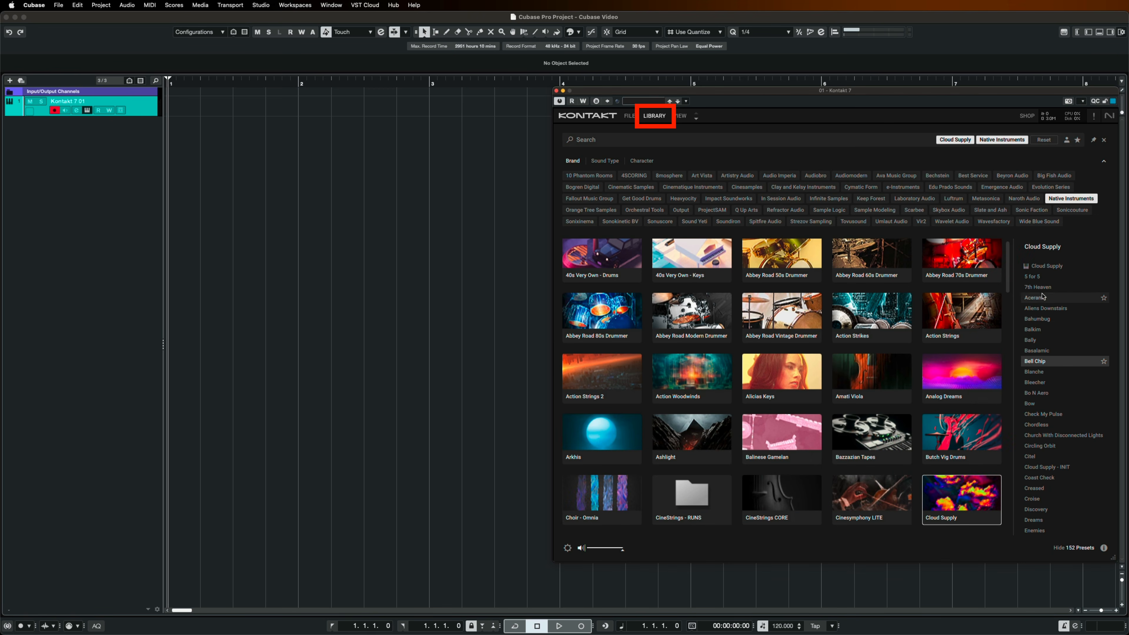
pyautogui.scroll(-3, 1056, 320)
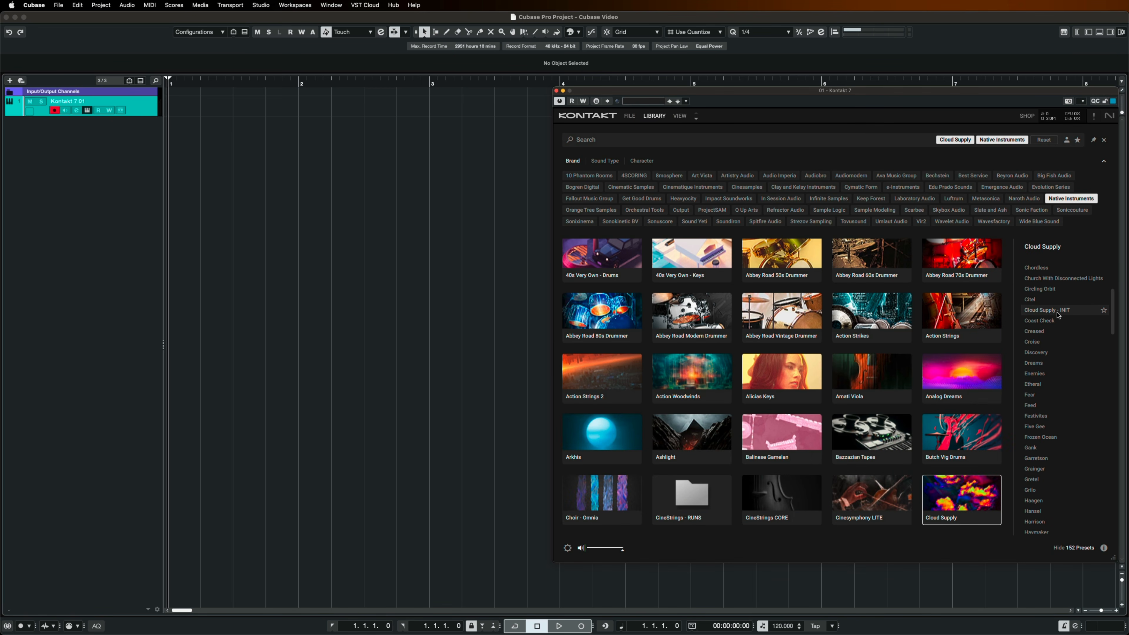
pyautogui.doubleClick(1036, 458)
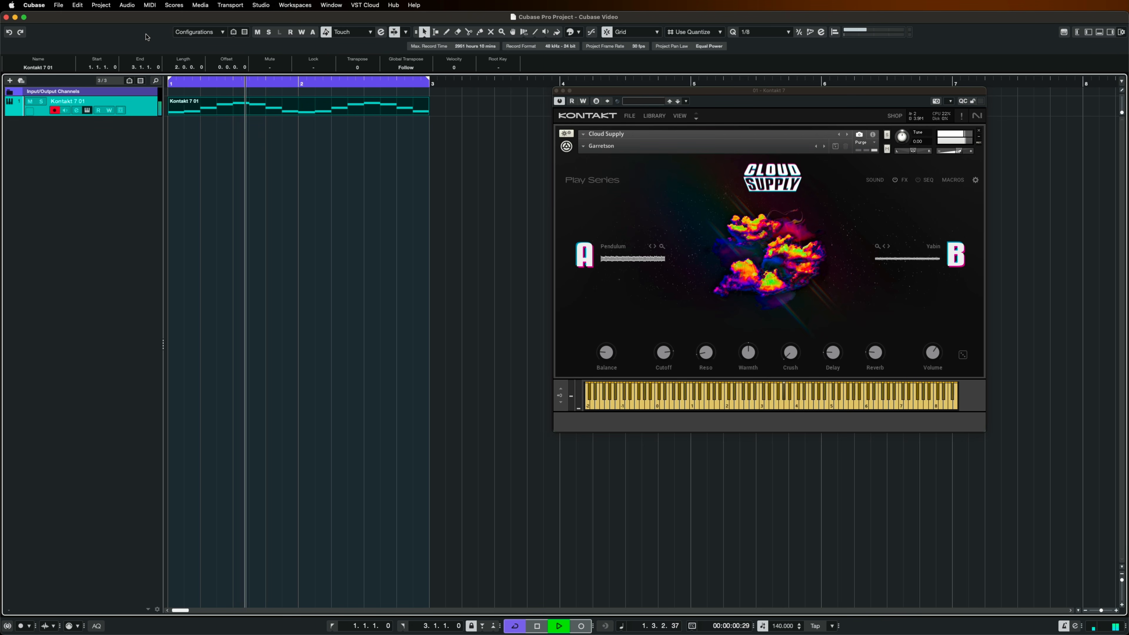
# Stop playback, return to the project start and close the Kontakt 7 instrument window.
pyautogui.press('space')
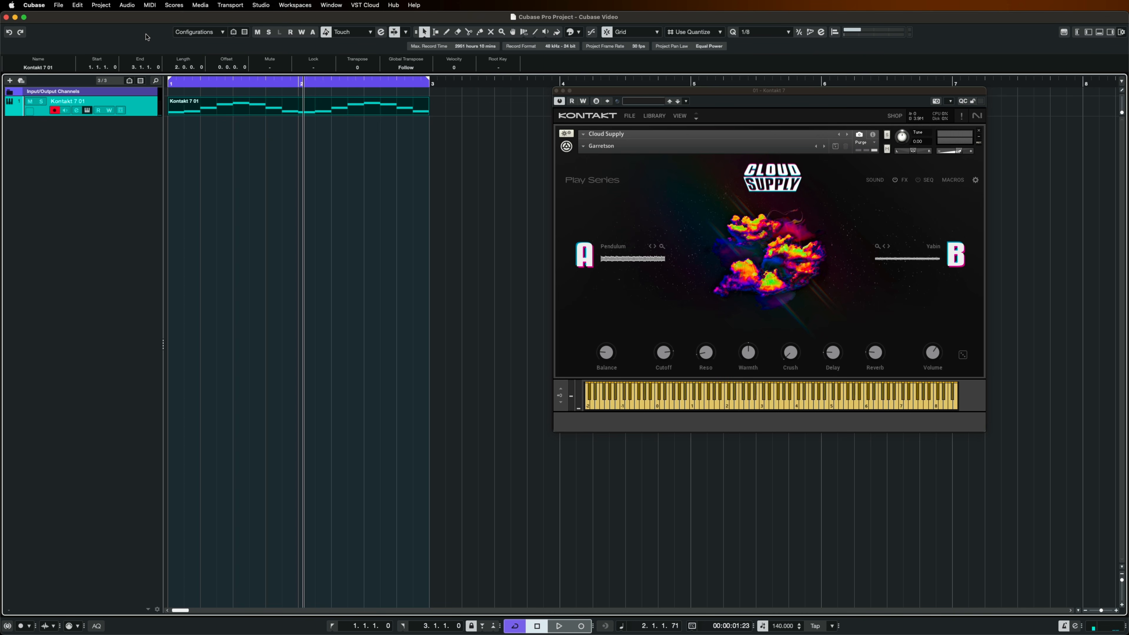
pyautogui.press('Home')
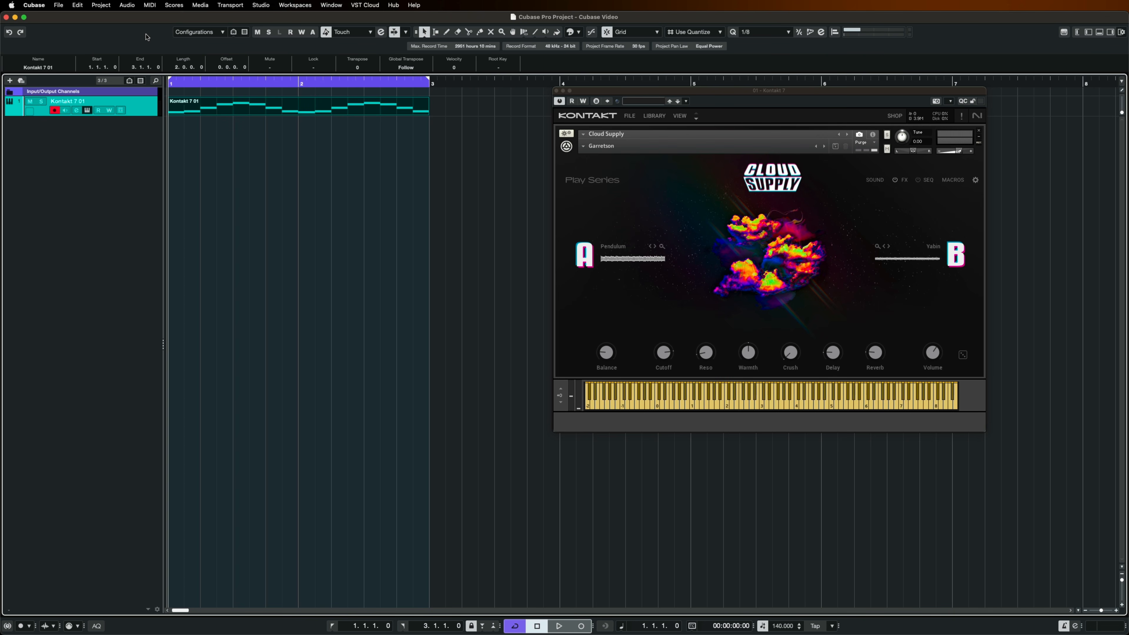
pyautogui.click(556, 91)
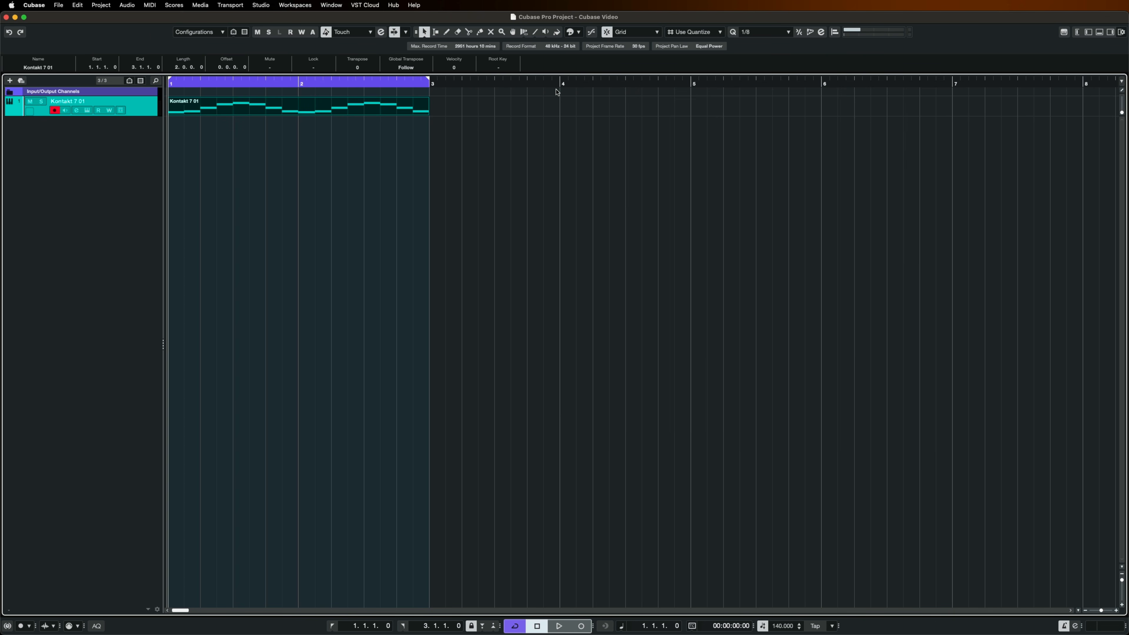
# Add a second instrument track using Massive X from the Native Instruments synths.
pyautogui.click(9, 81)
pyautogui.click(759, 295)
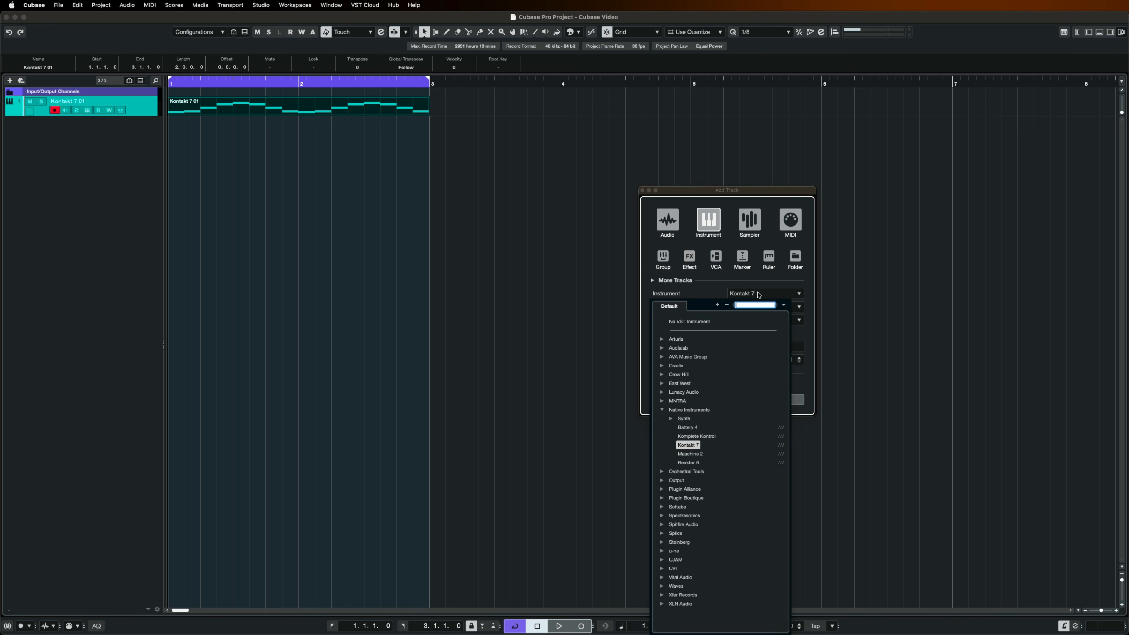
pyautogui.click(672, 419)
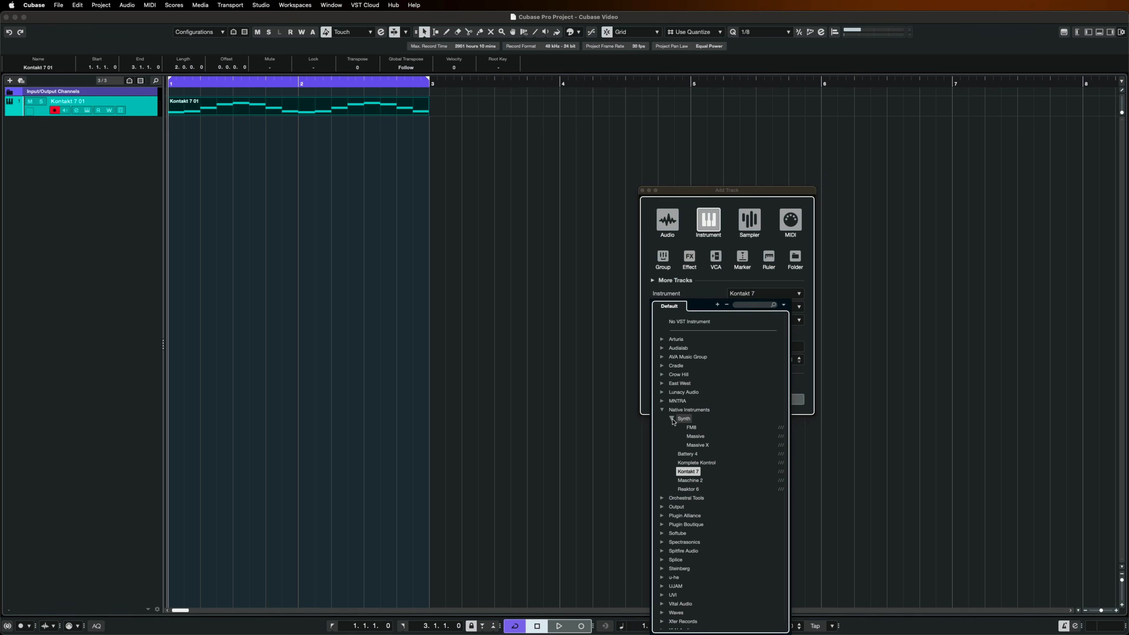
pyautogui.click(703, 445)
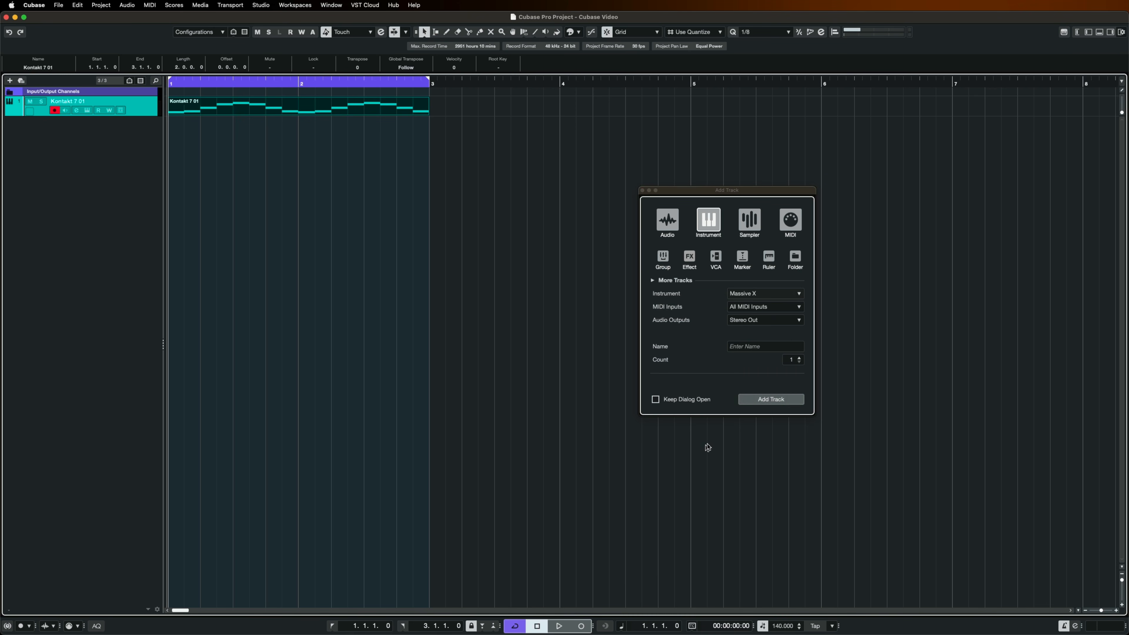
pyautogui.click(775, 400)
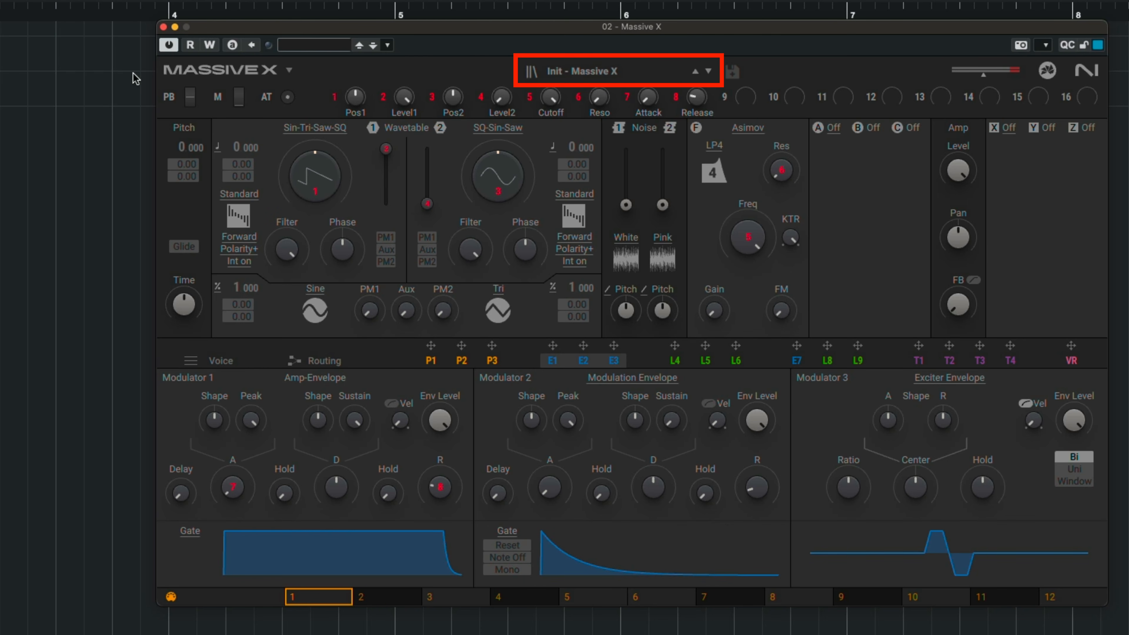
# Filter the Massive X presets by the Best of sound type and load the Bracket preset.
pyautogui.click(581, 77)
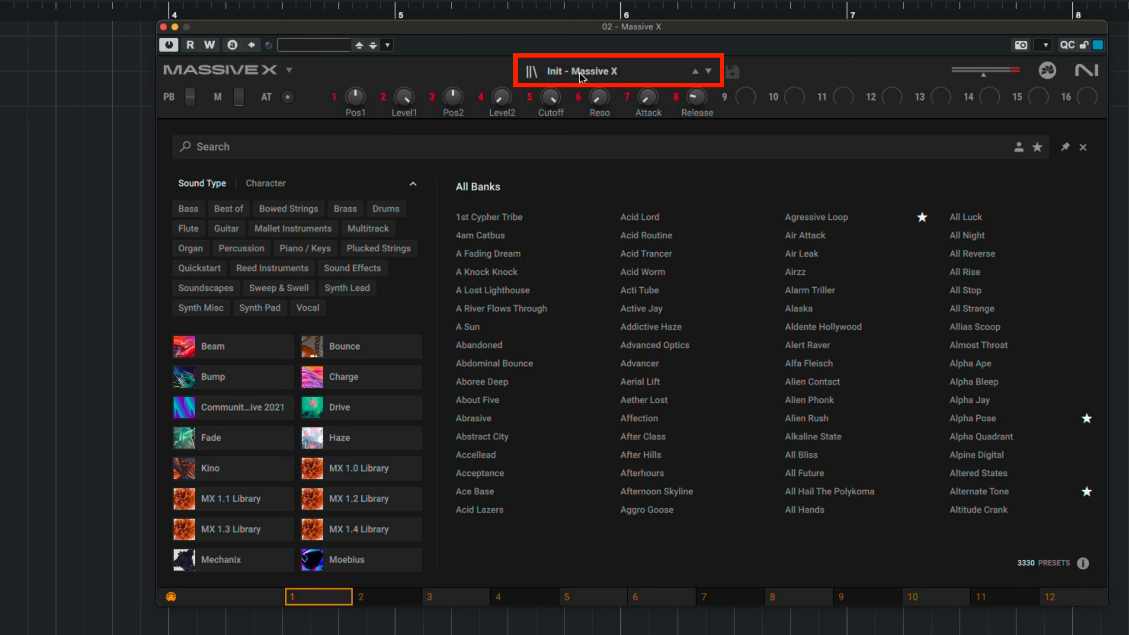
pyautogui.click(238, 213)
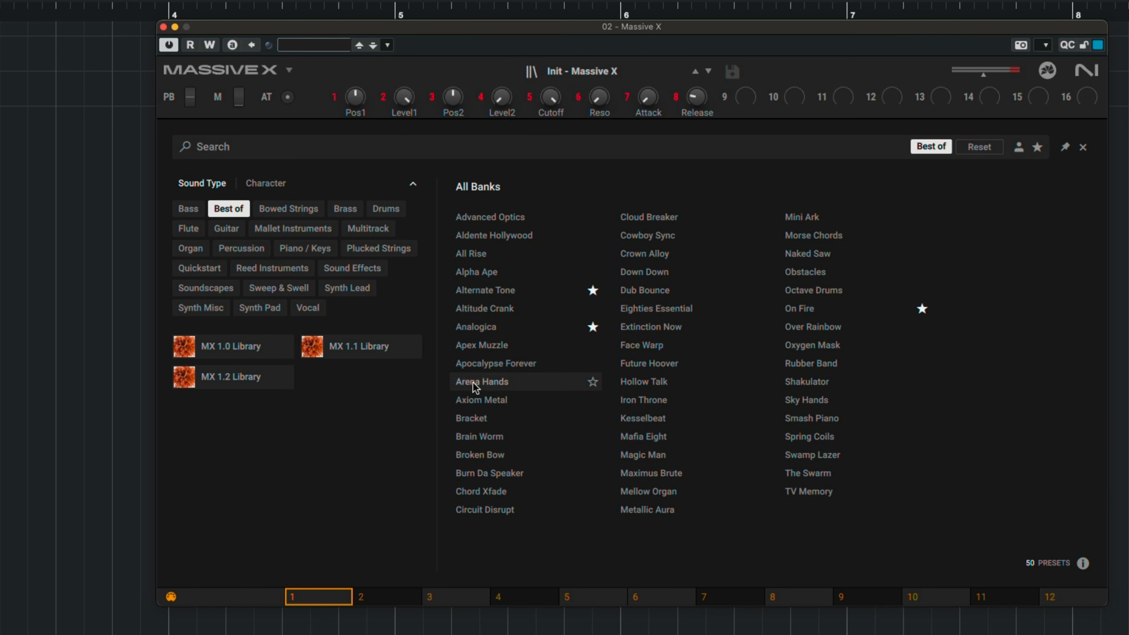
pyautogui.doubleClick(474, 418)
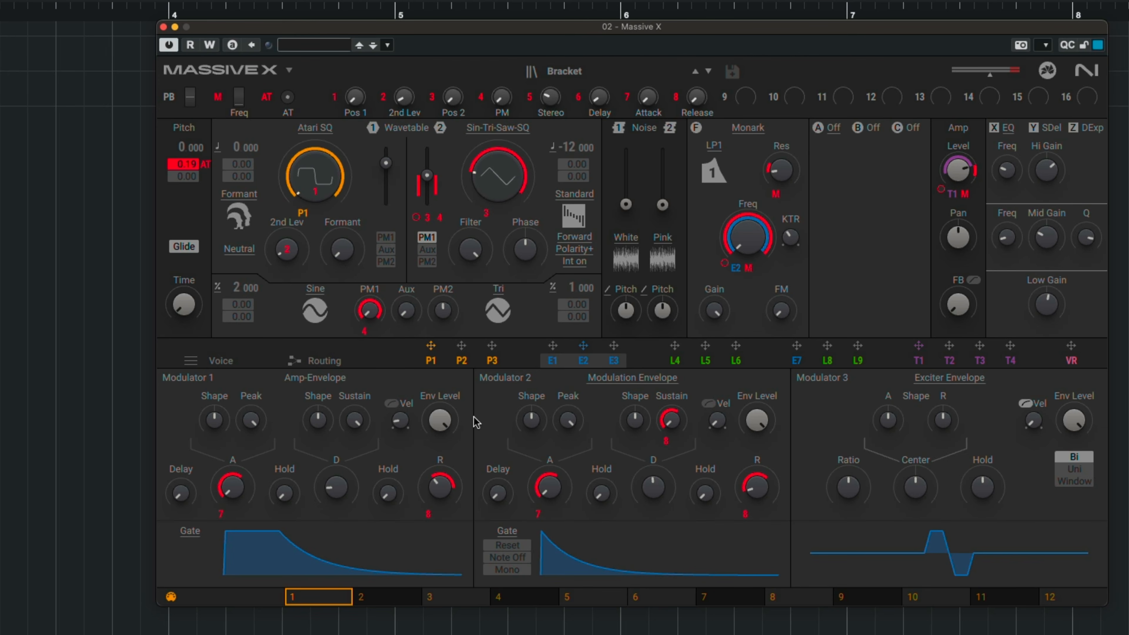
# Remove the Best of filter, choose the Bounce bank and load its Ballistic preset in Massive X.
pyautogui.click(563, 71)
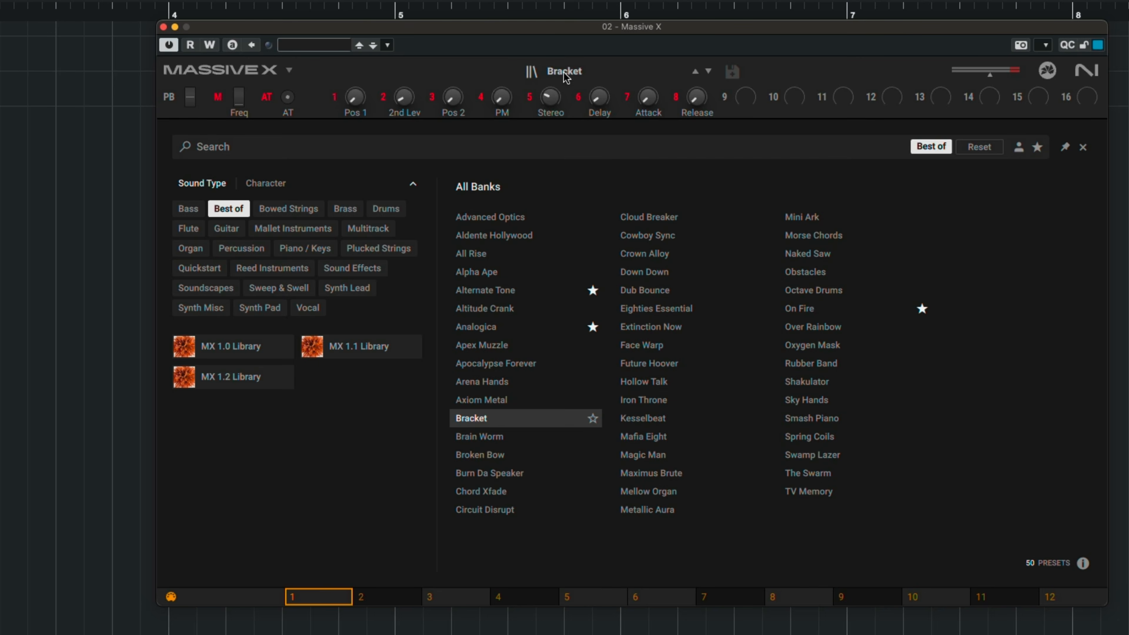
pyautogui.click(250, 209)
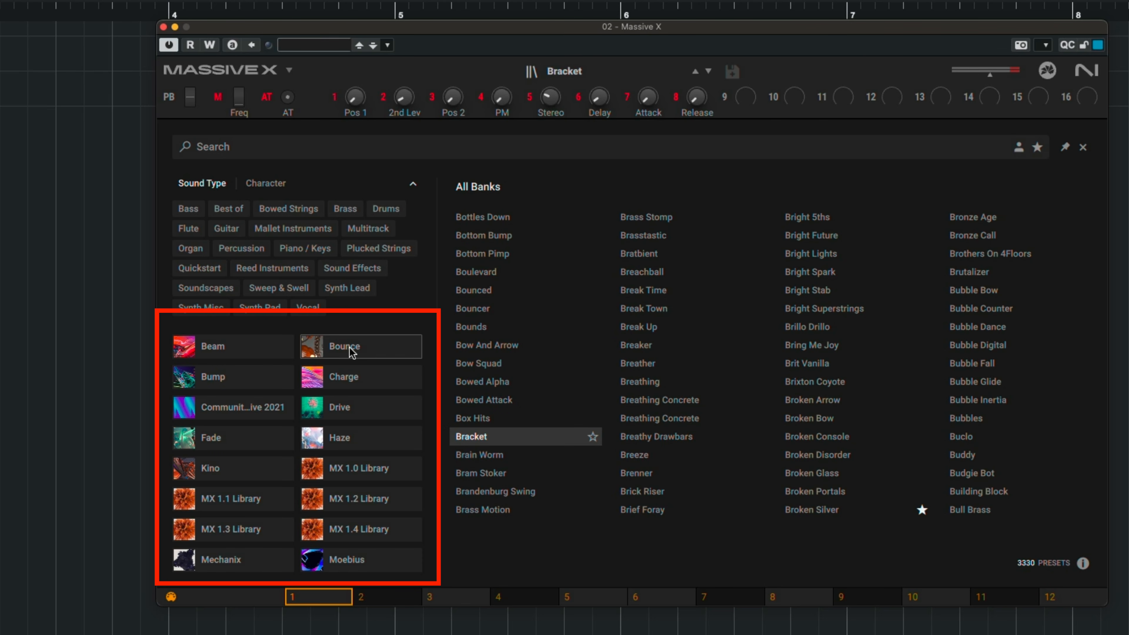
pyautogui.click(352, 352)
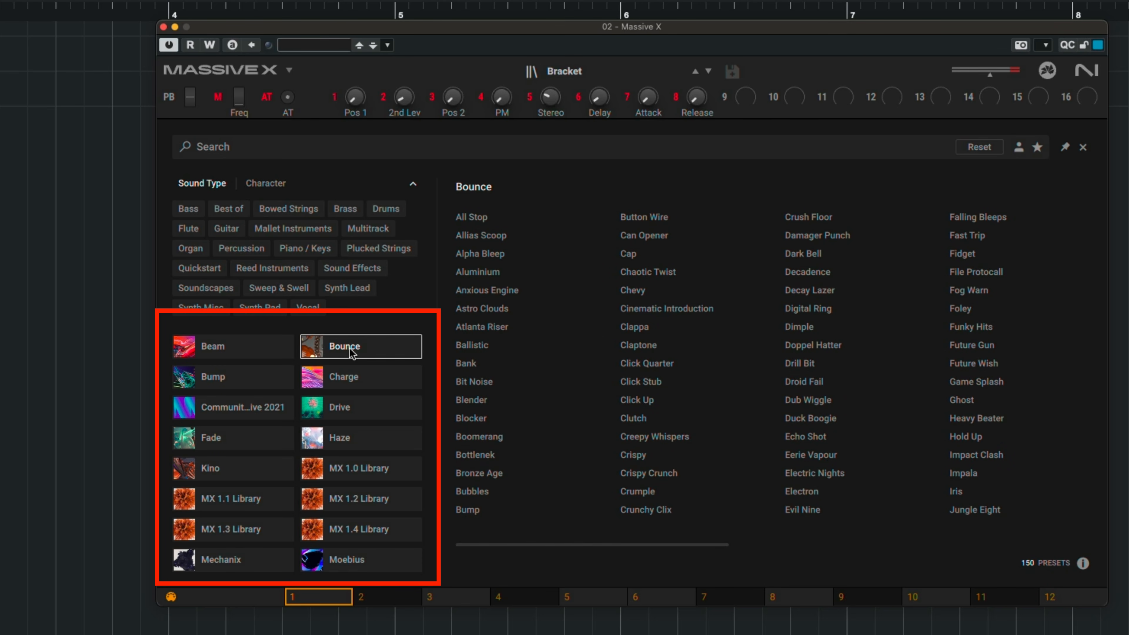
pyautogui.doubleClick(469, 346)
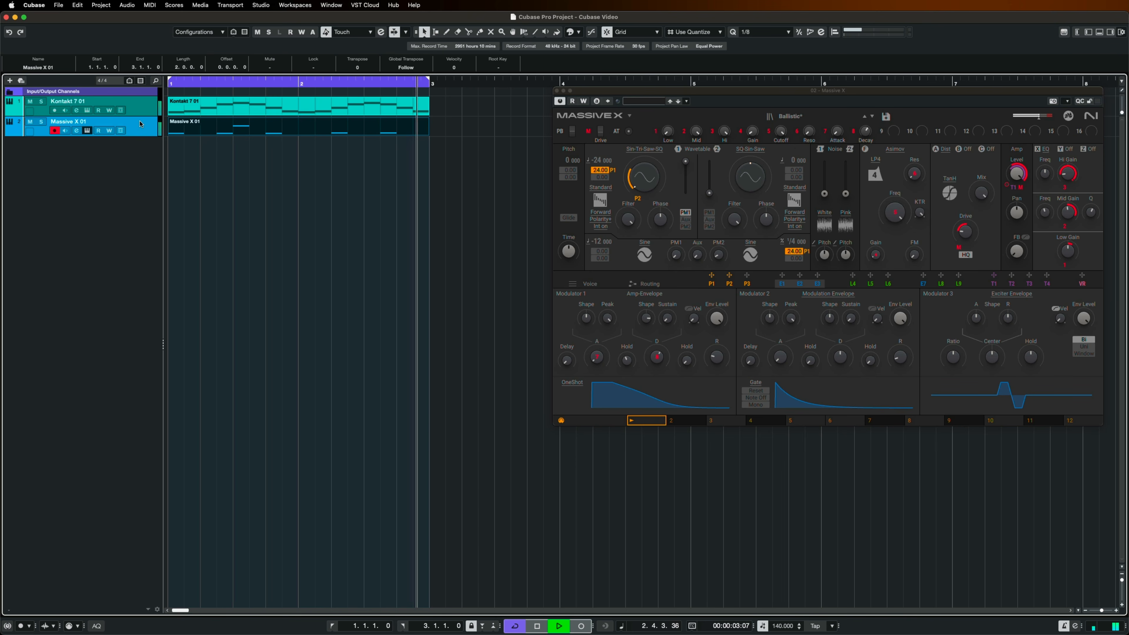
# Stop the loop, return to the project start and close the Massive X instrument window.
pyautogui.press('space')
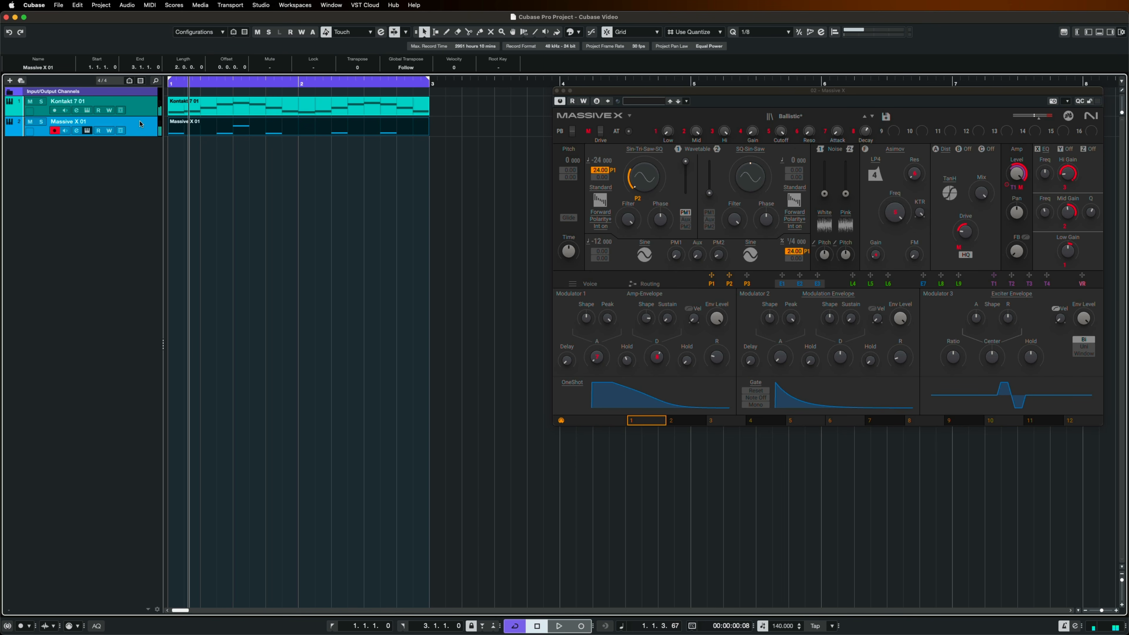
pyautogui.press('Home')
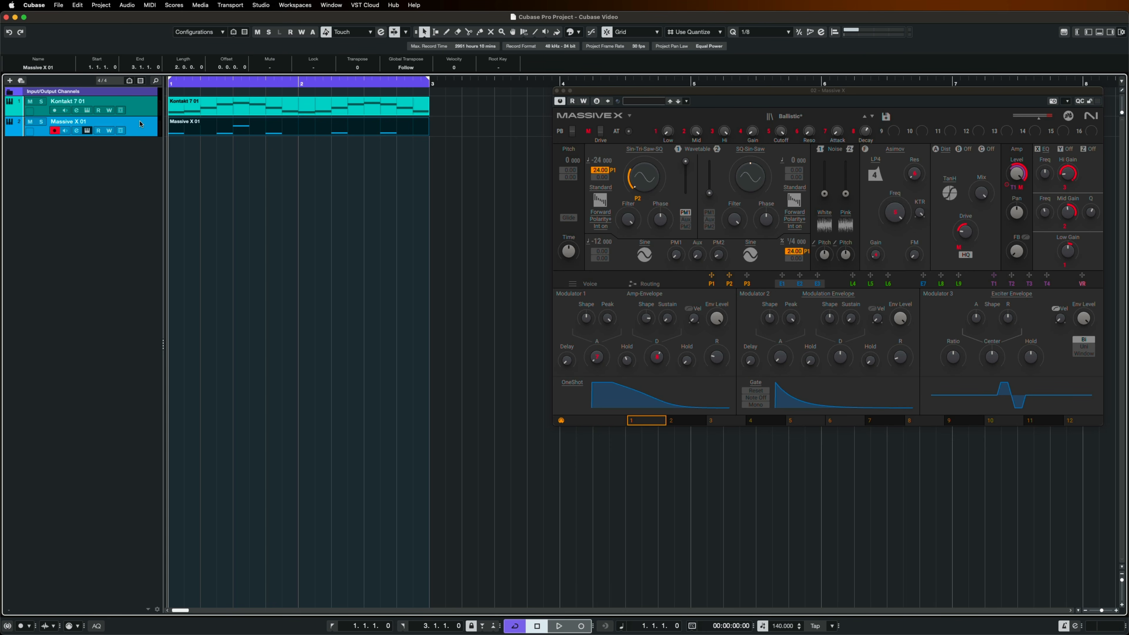
pyautogui.click(557, 91)
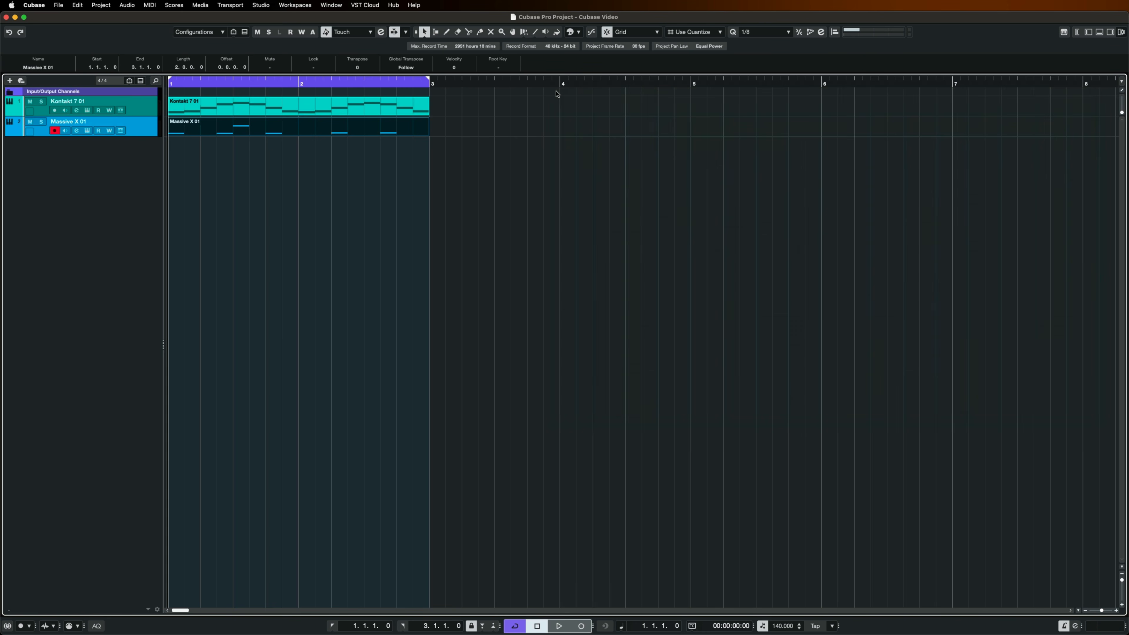
# Add a third instrument track that uses Battery 4 as its instrument.
pyautogui.click(9, 81)
pyautogui.click(738, 297)
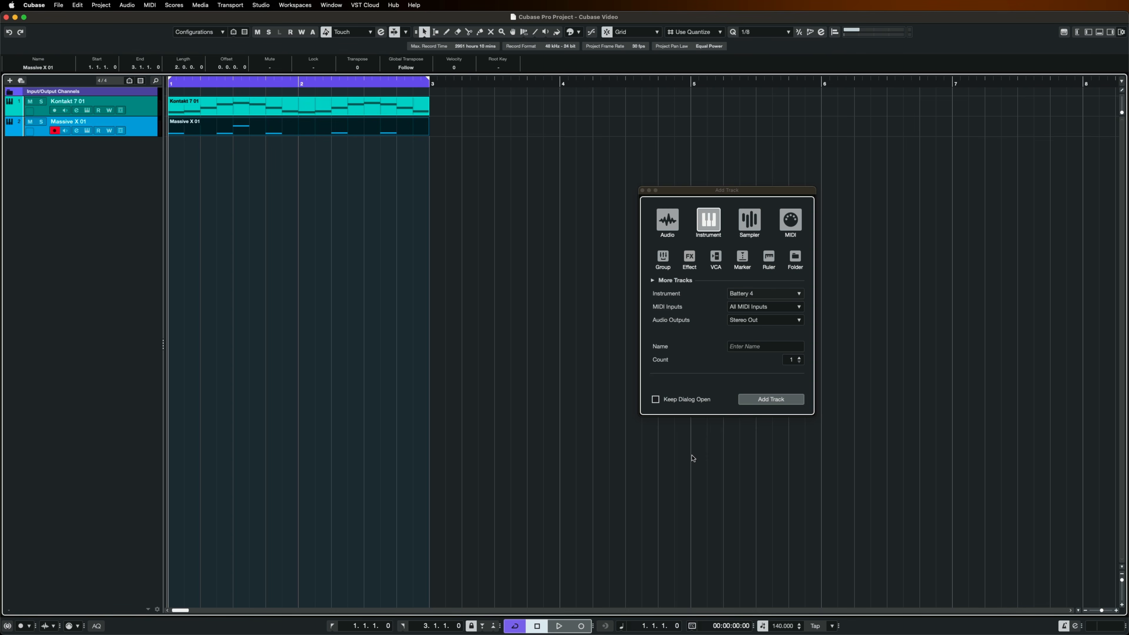
pyautogui.click(692, 455)
pyautogui.click(770, 399)
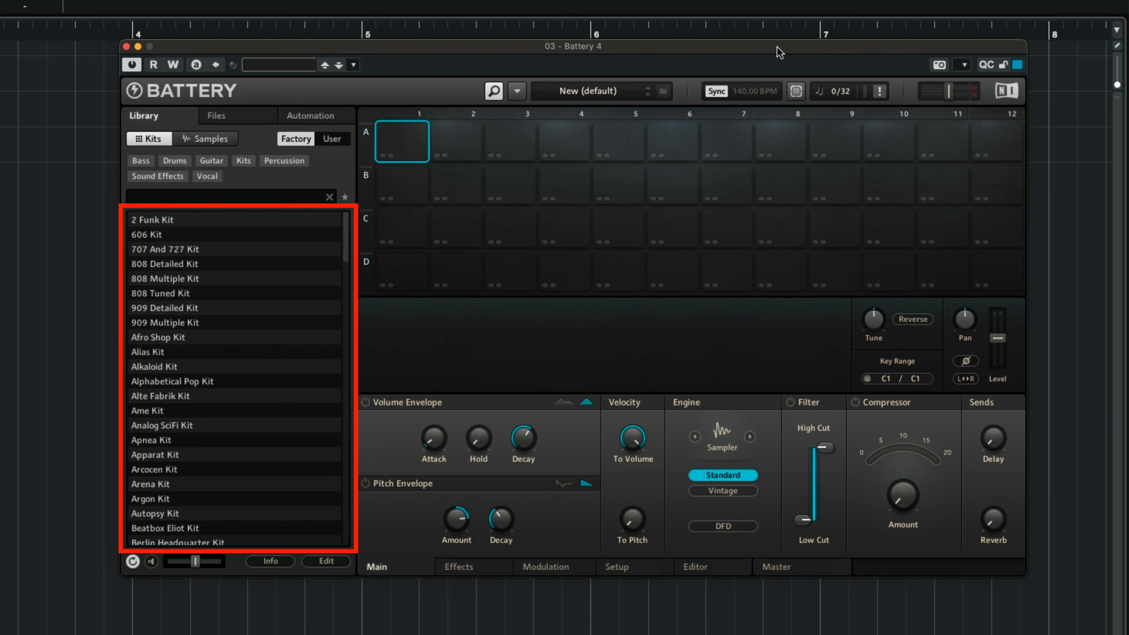
# Load the Argon Kit in Battery and record a two-bar MIDI drum part on the Battery 4 track.
pyautogui.doubleClick(193, 501)
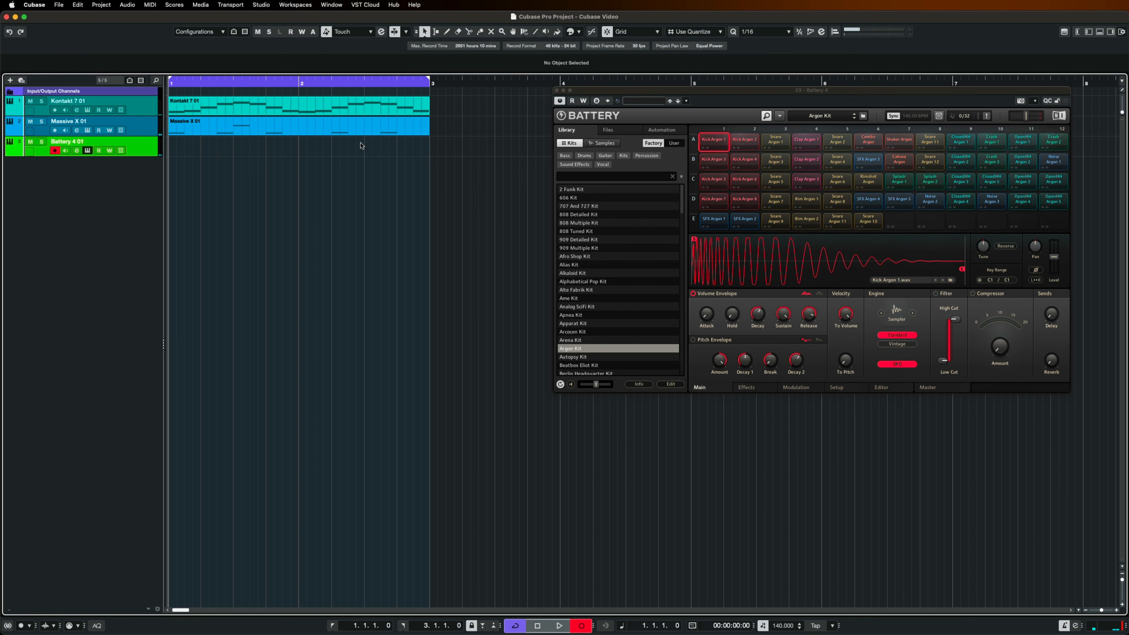
pyautogui.press('KP_Multiply')
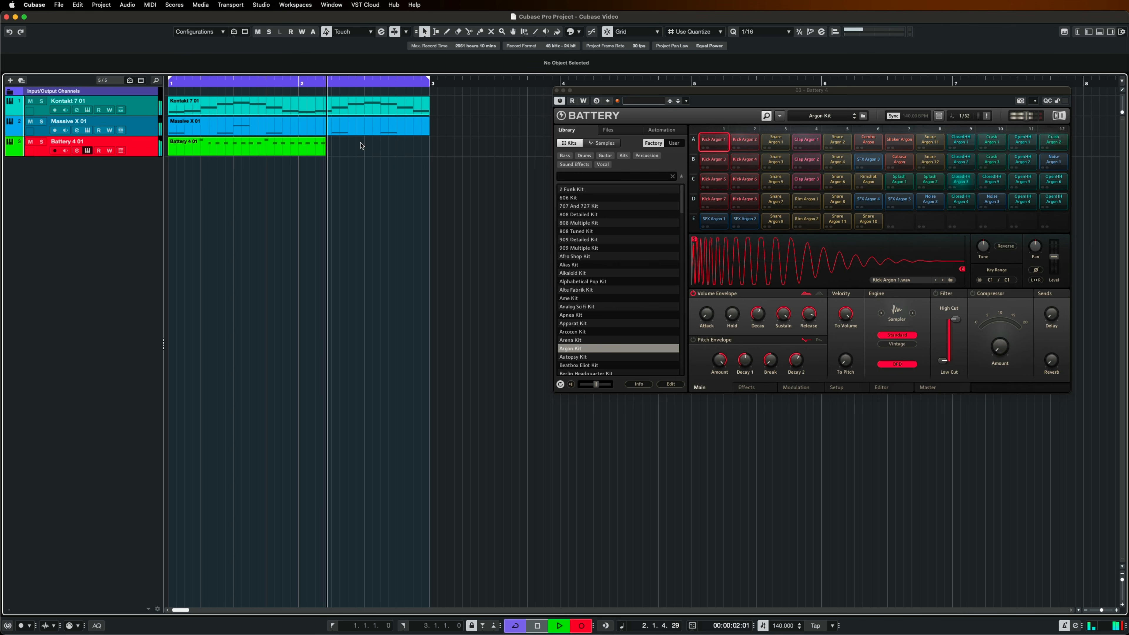
pyautogui.press('KP_Multiply')
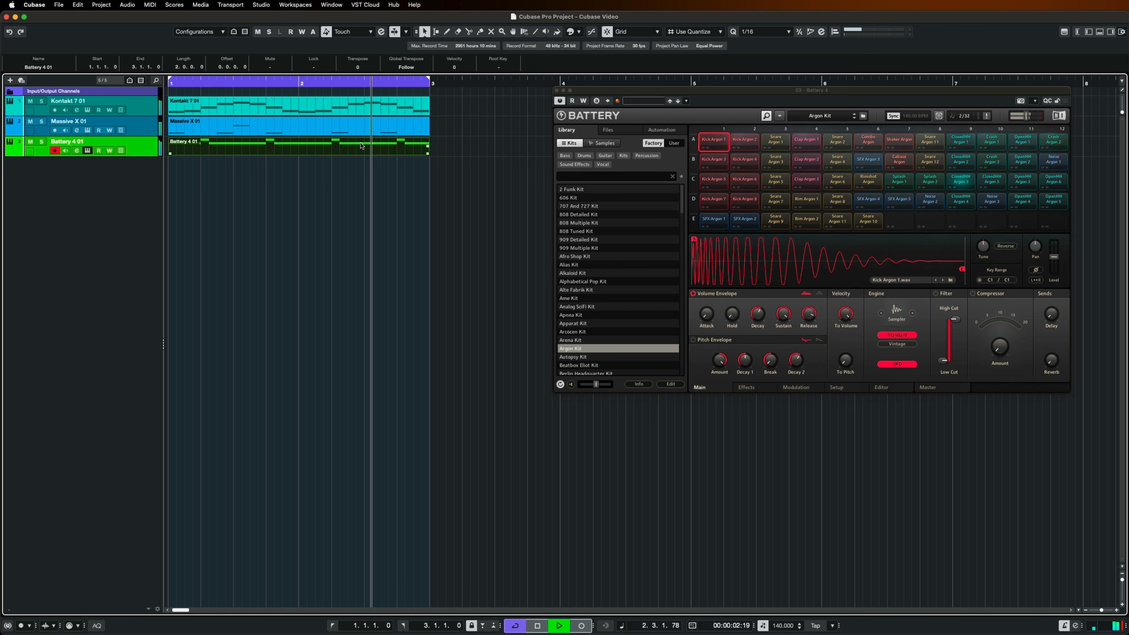
# Overdub more notes onto the Battery 4 drum part, stop playback and close the Battery window.
pyautogui.press('KP_Multiply')
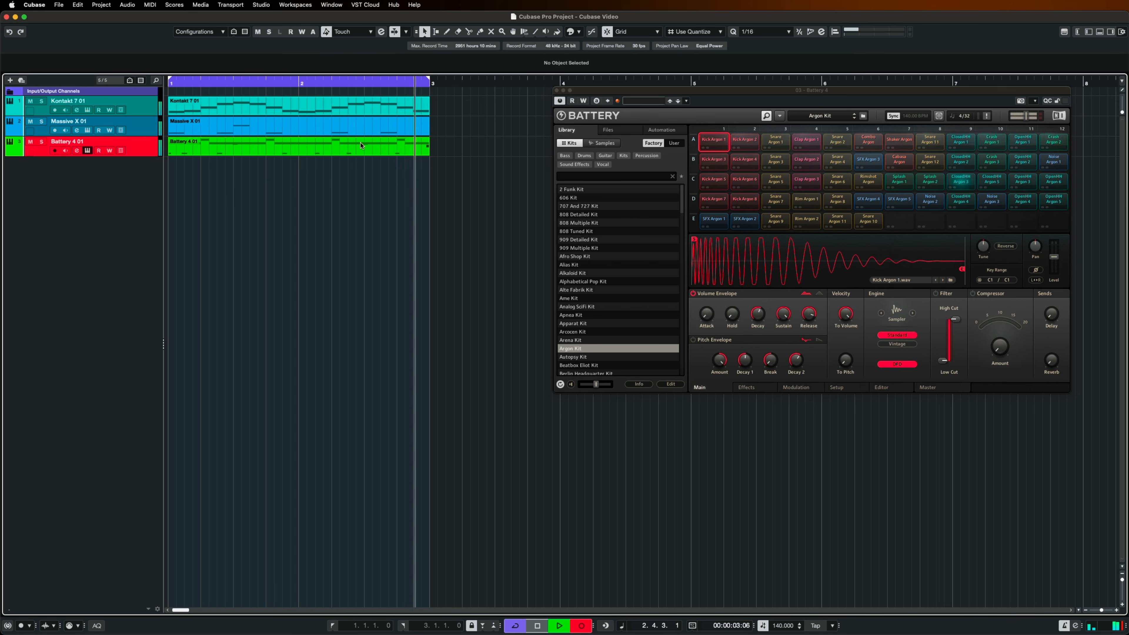
pyautogui.press('KP_Multiply')
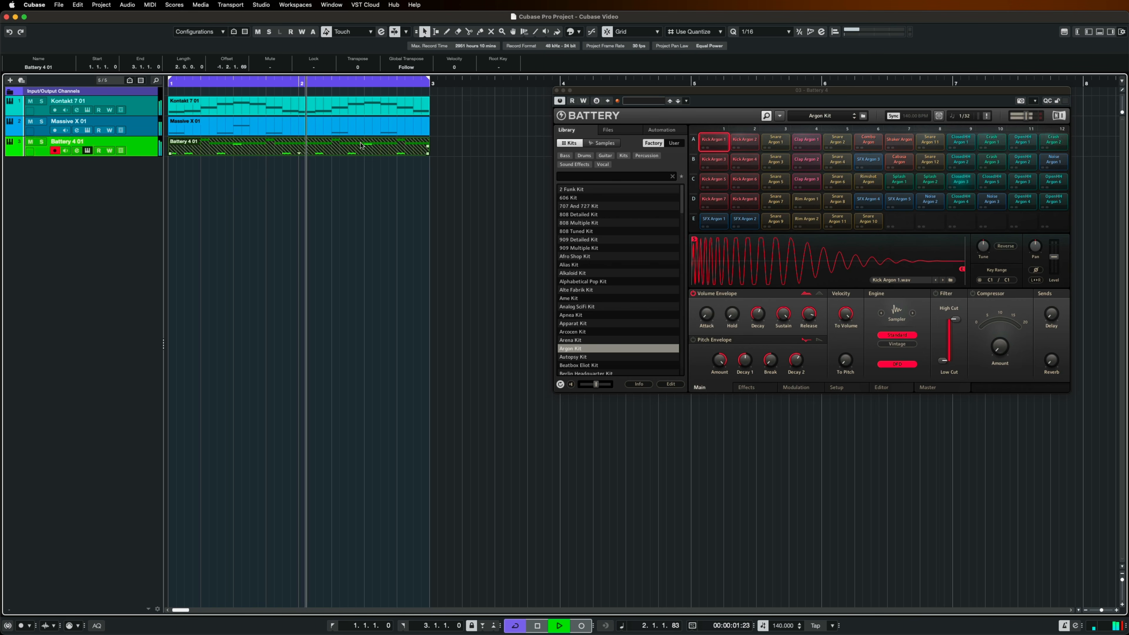
pyautogui.click(361, 146)
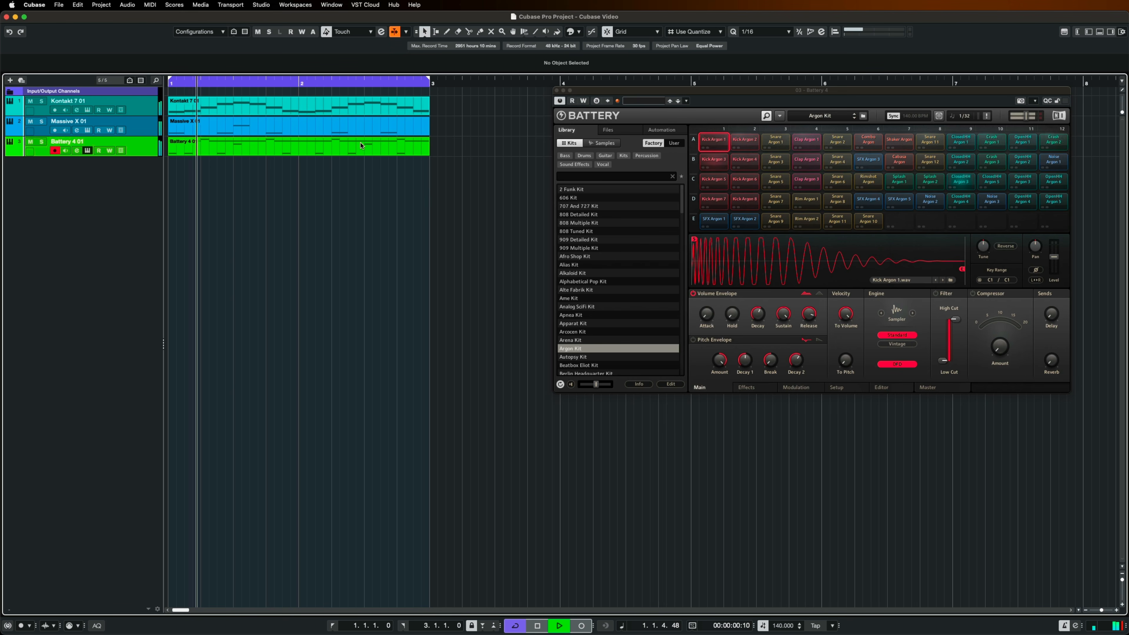
pyautogui.press('space')
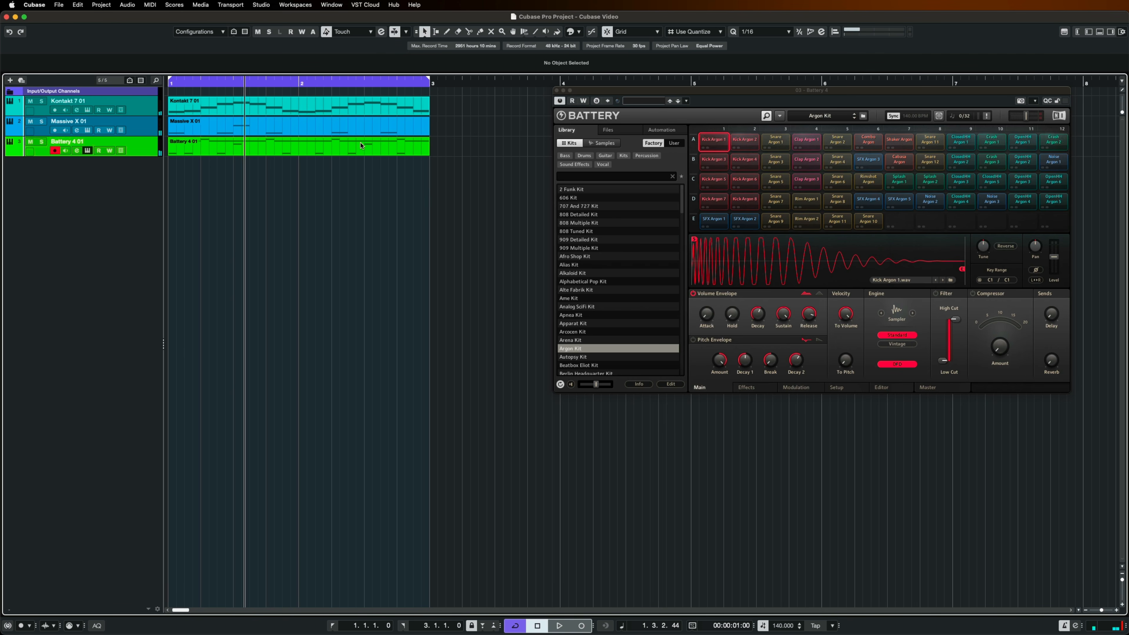
pyautogui.click(556, 91)
# Show the Inspector and add the Native Instruments Raum reverb as the first insert on the Kontakt 7 track.
pyautogui.click(1089, 32)
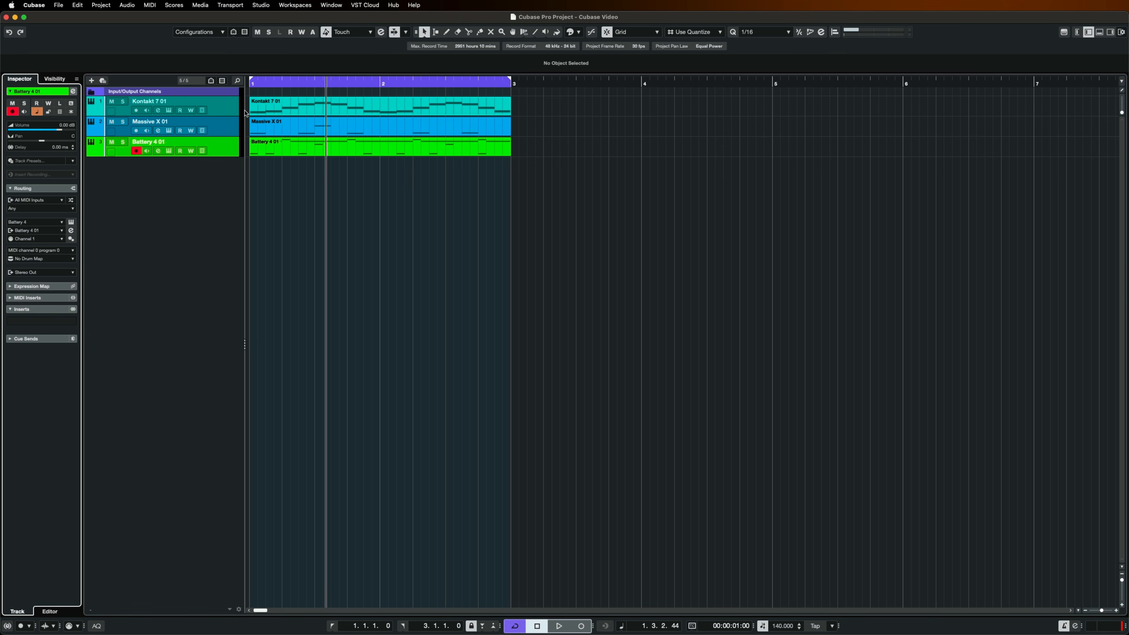
pyautogui.click(230, 106)
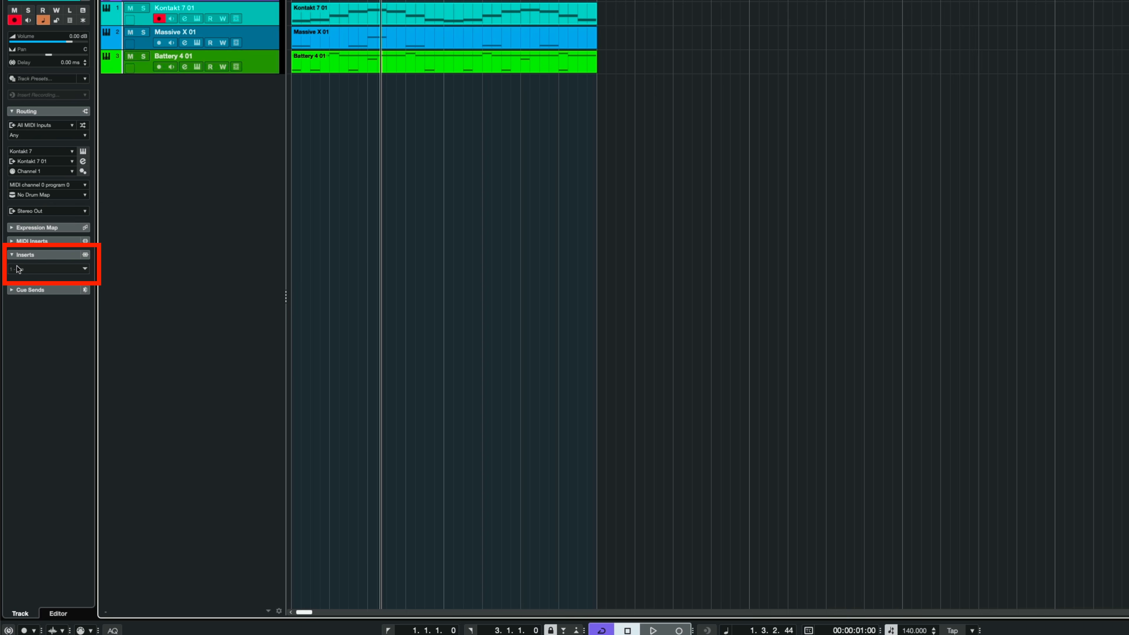
pyautogui.click(18, 269)
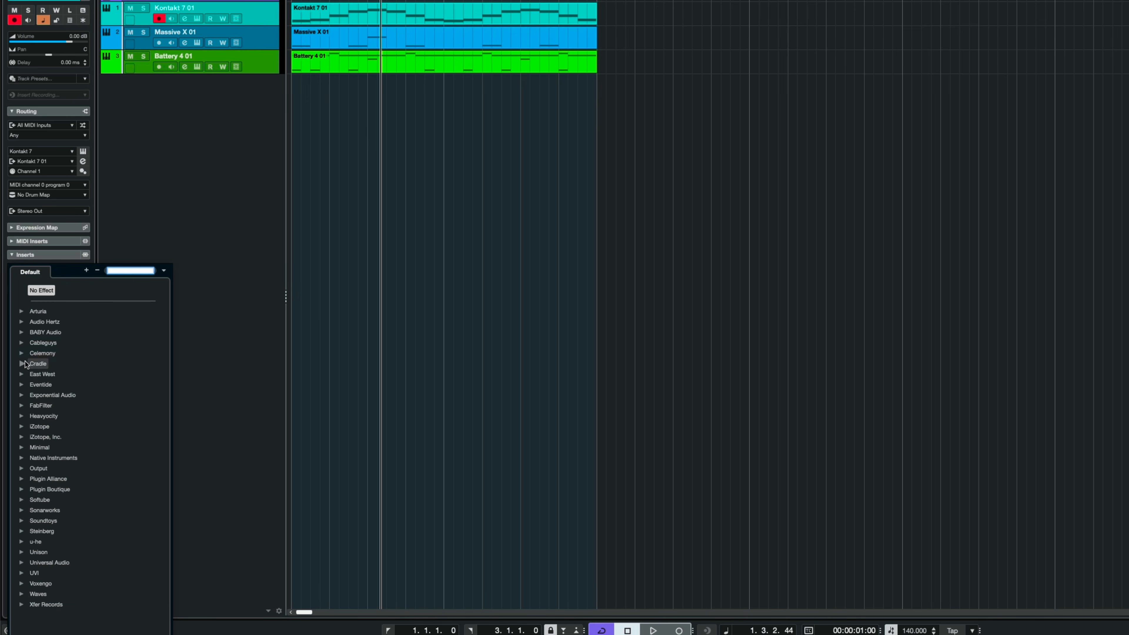
pyautogui.click(21, 459)
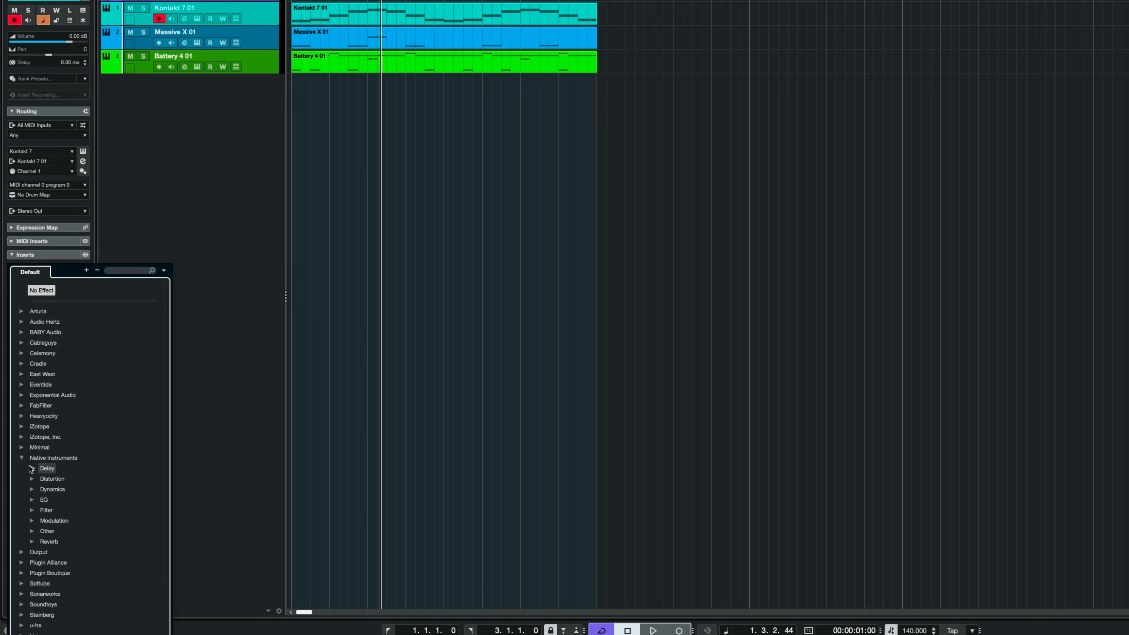
pyautogui.click(31, 541)
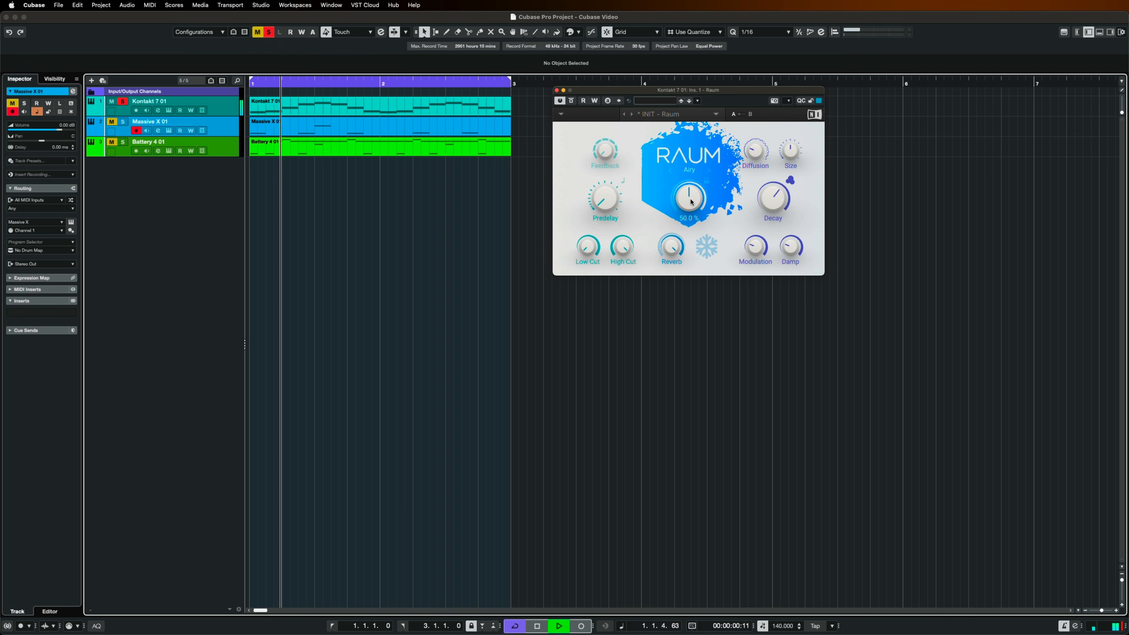
# Try a 54% mix in Raum and load its Magnetic Pads preset from the Creative factory presets.
pyautogui.press('space')
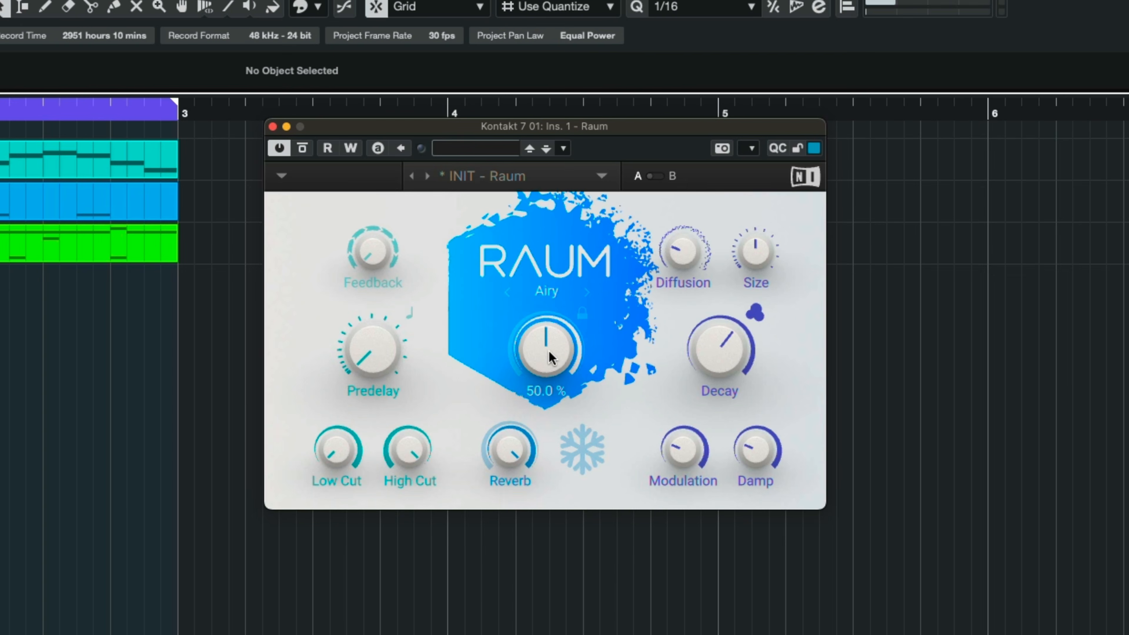
pyautogui.moveTo(413, 352); pyautogui.dragTo(380, 300)
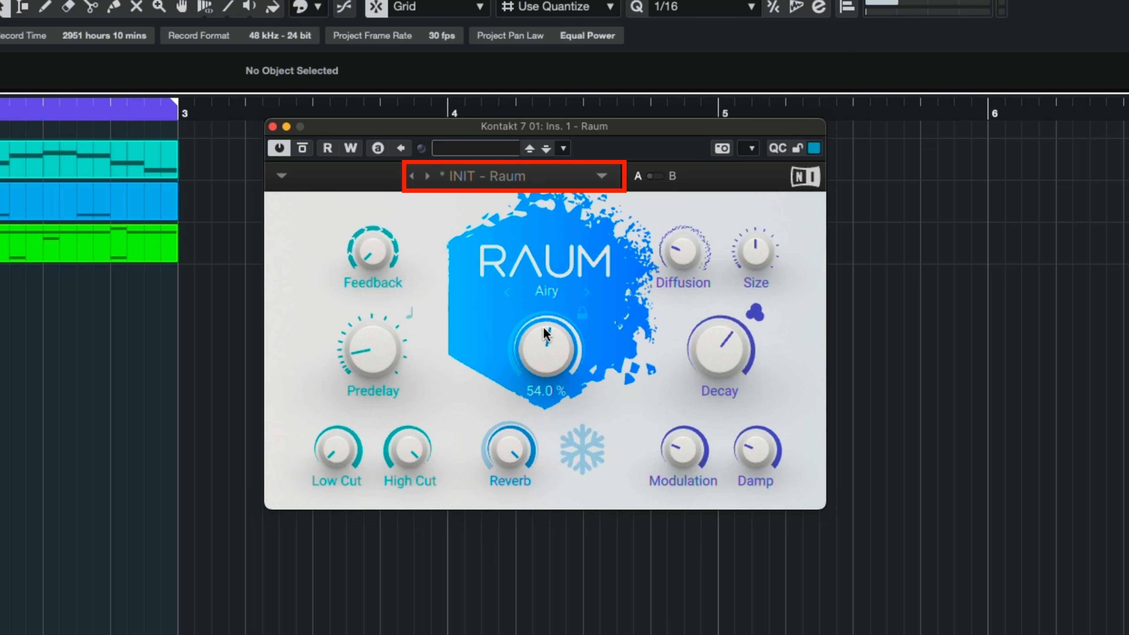
pyautogui.click(532, 174)
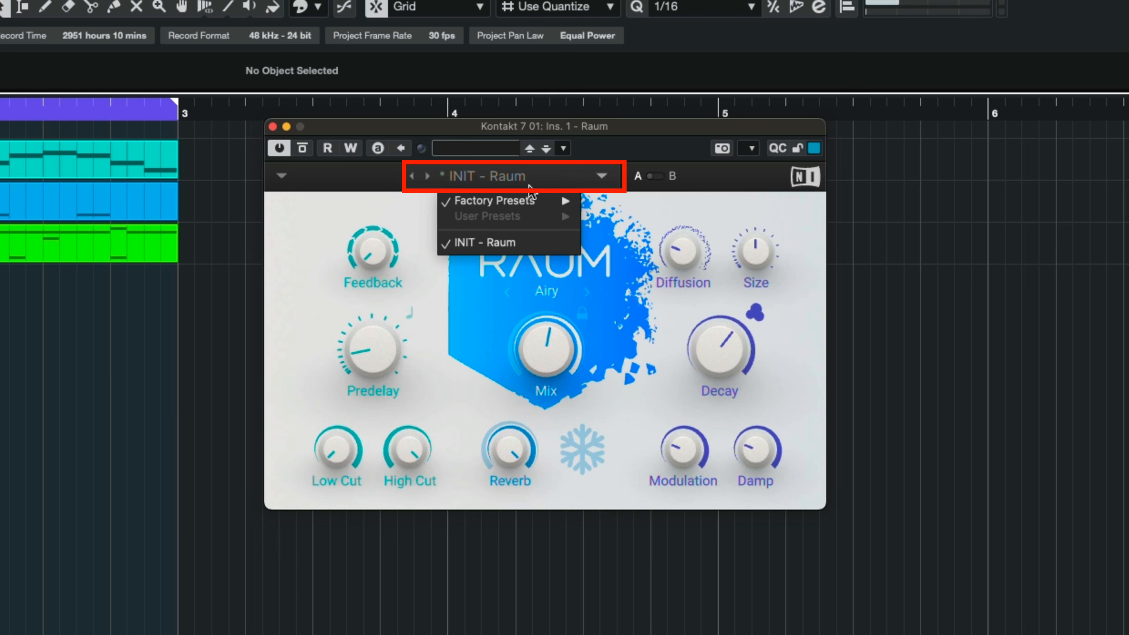
pyautogui.moveTo(531, 204)
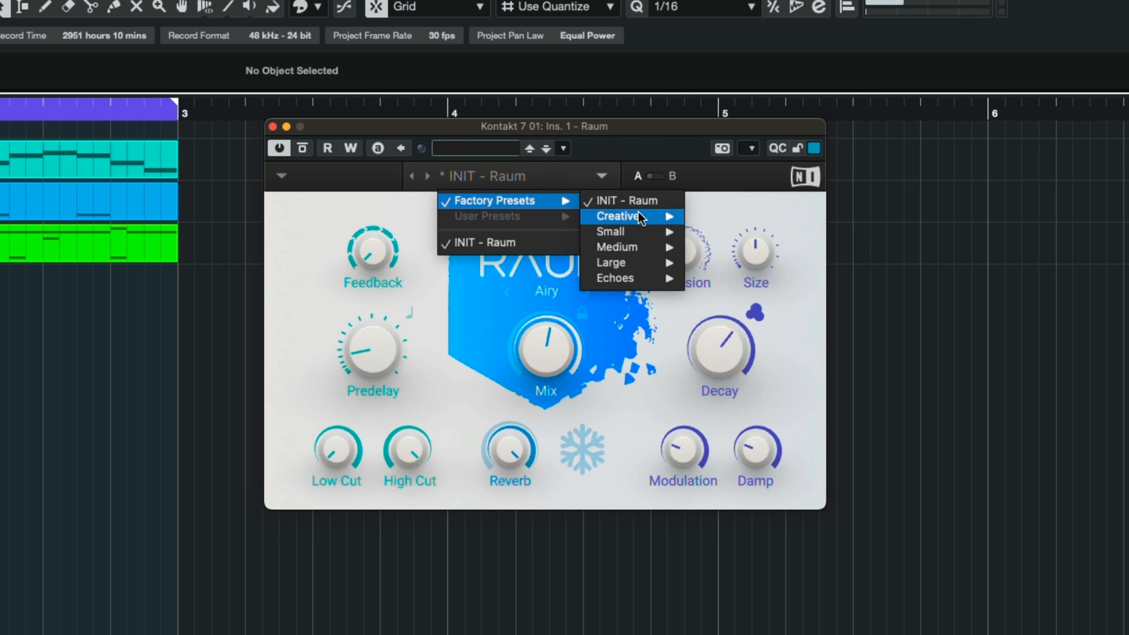
pyautogui.moveTo(641, 218)
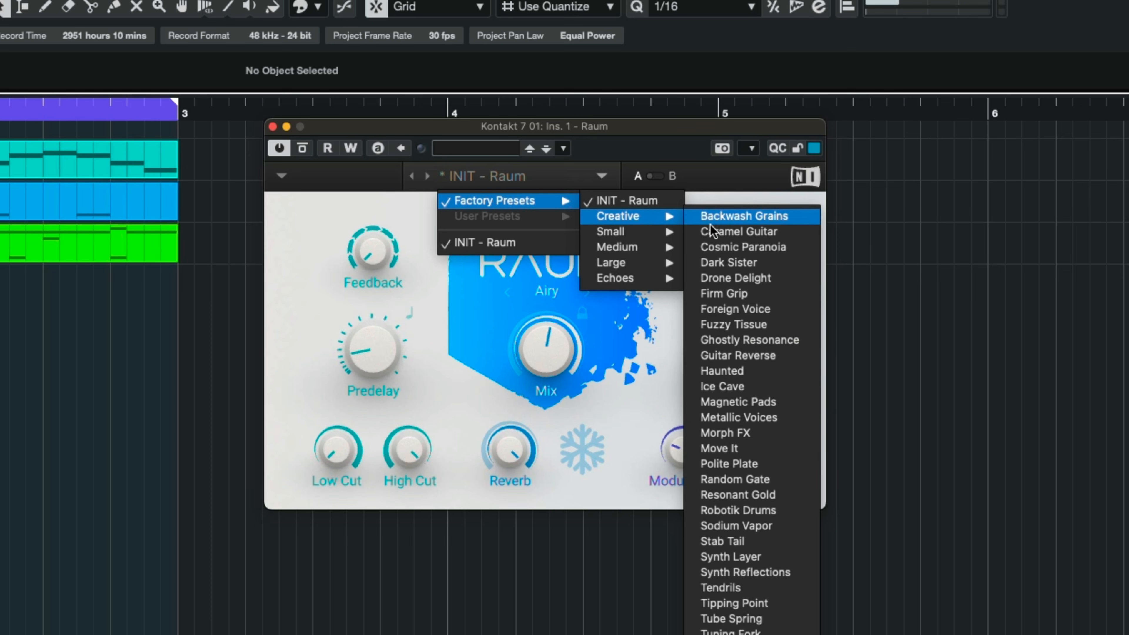
pyautogui.click(760, 399)
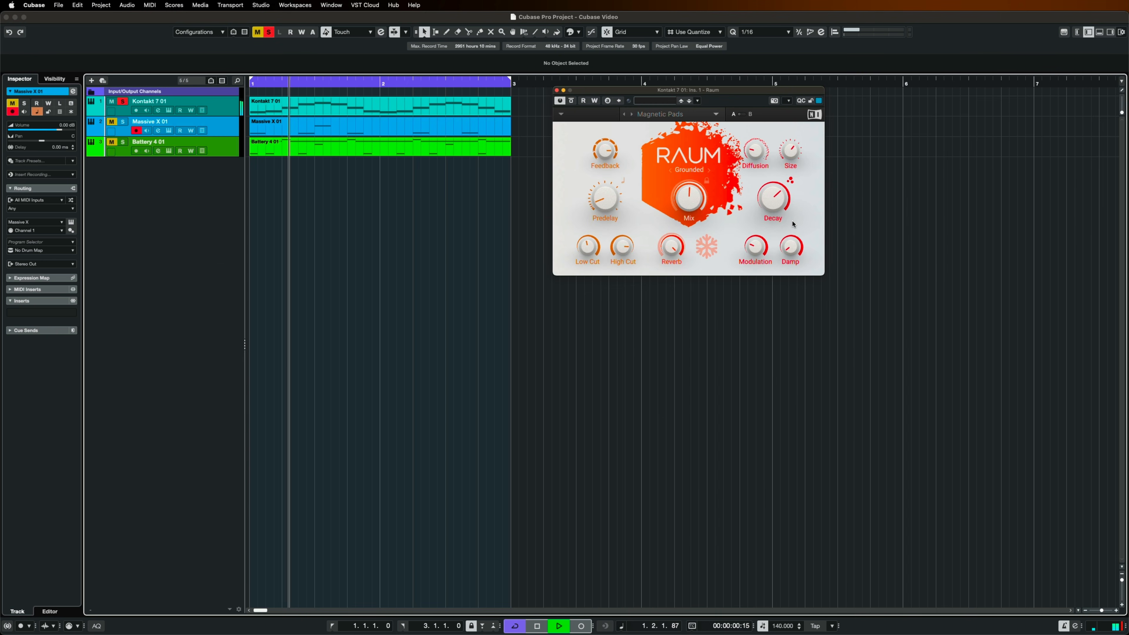
# Unsolo the Kontakt 7 track and set Raum's mix to 33%, finishing with playback stopped at the project start.
pyautogui.moveTo(692, 203); pyautogui.dragTo(691, 209)
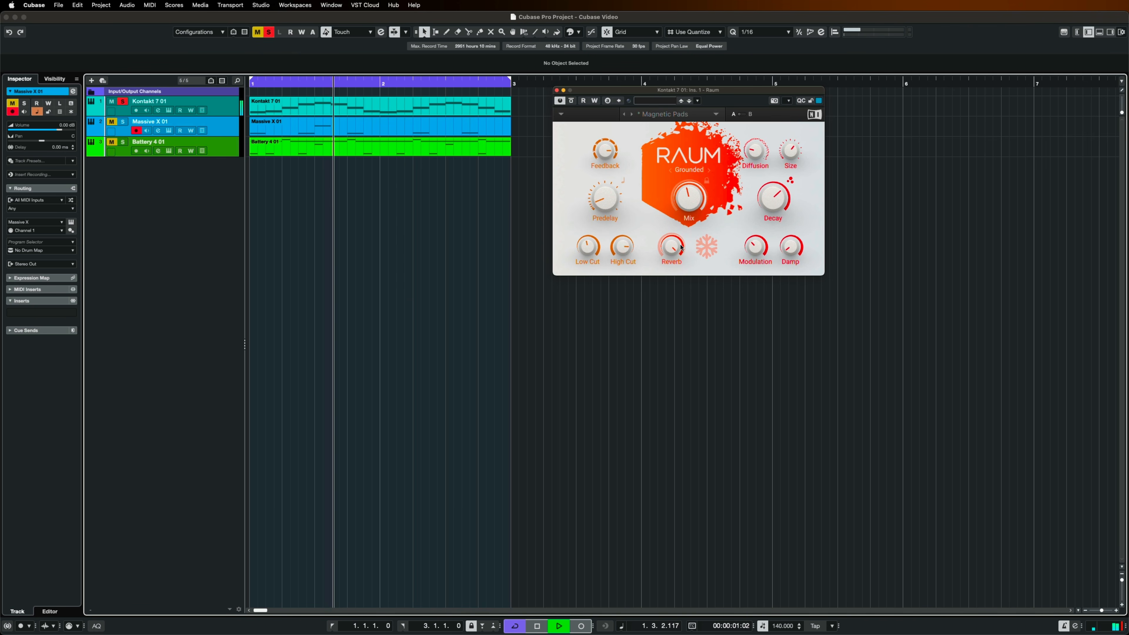
pyautogui.click(124, 103)
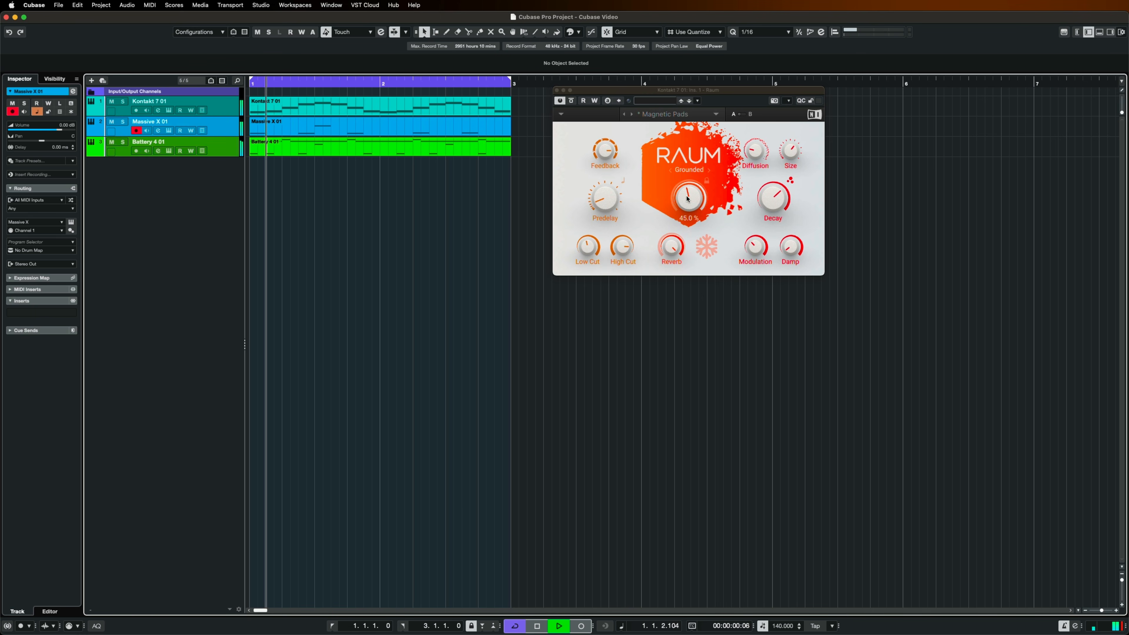
pyautogui.moveTo(689, 199); pyautogui.dragTo(688, 230)
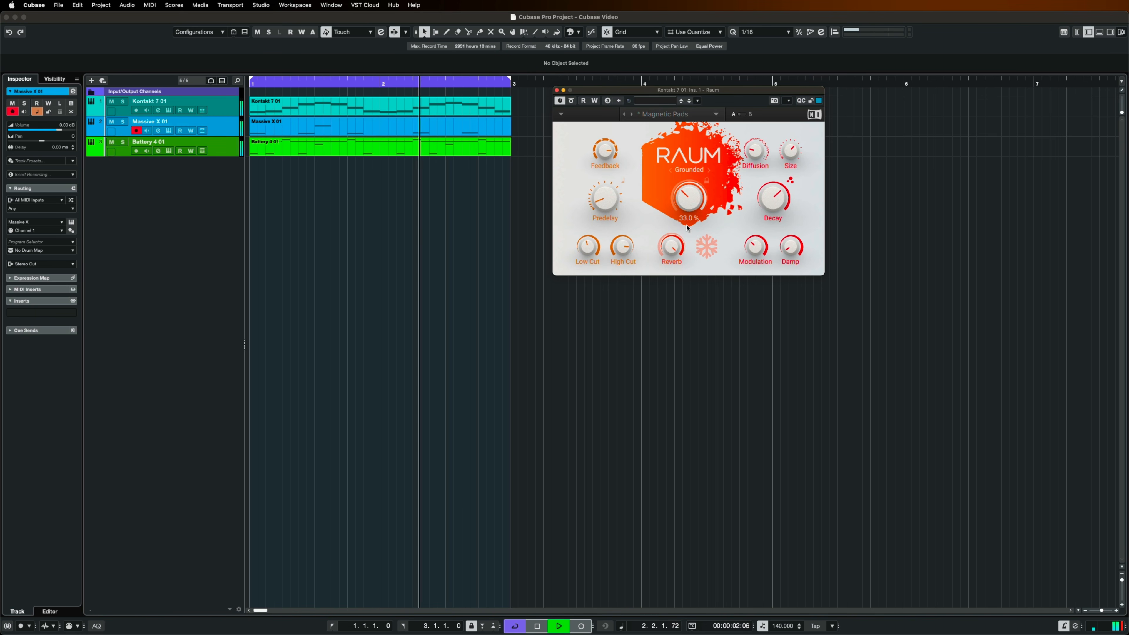
pyautogui.press('space')
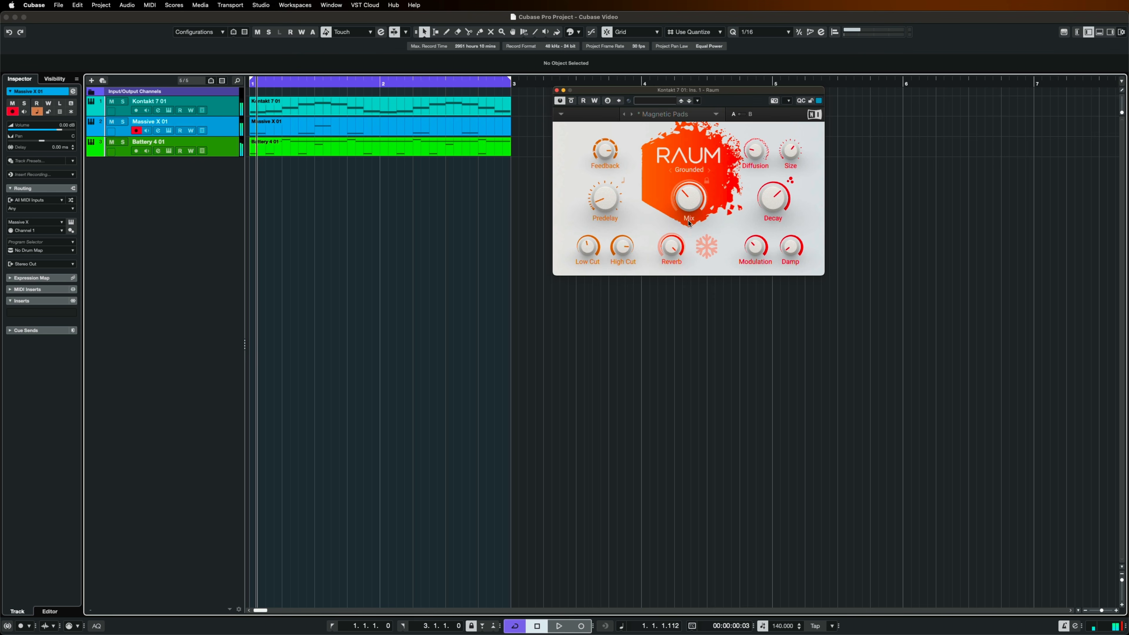
pyautogui.press(',')
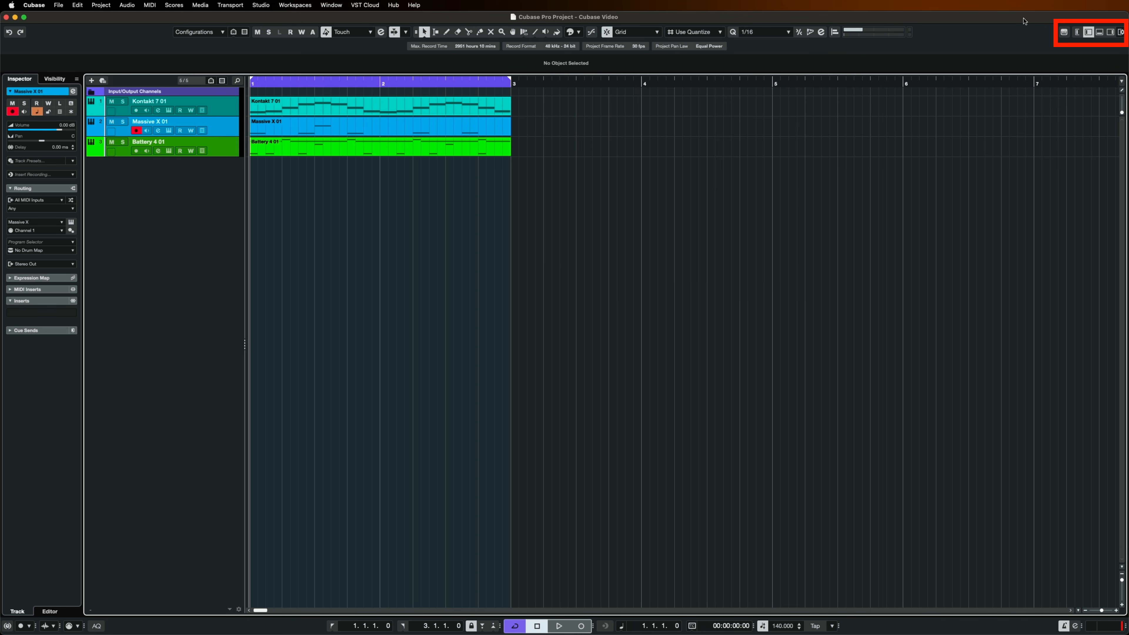
# Show the MixConsole in the lower zone and switch it to the channel inserts view.
pyautogui.click(1099, 34)
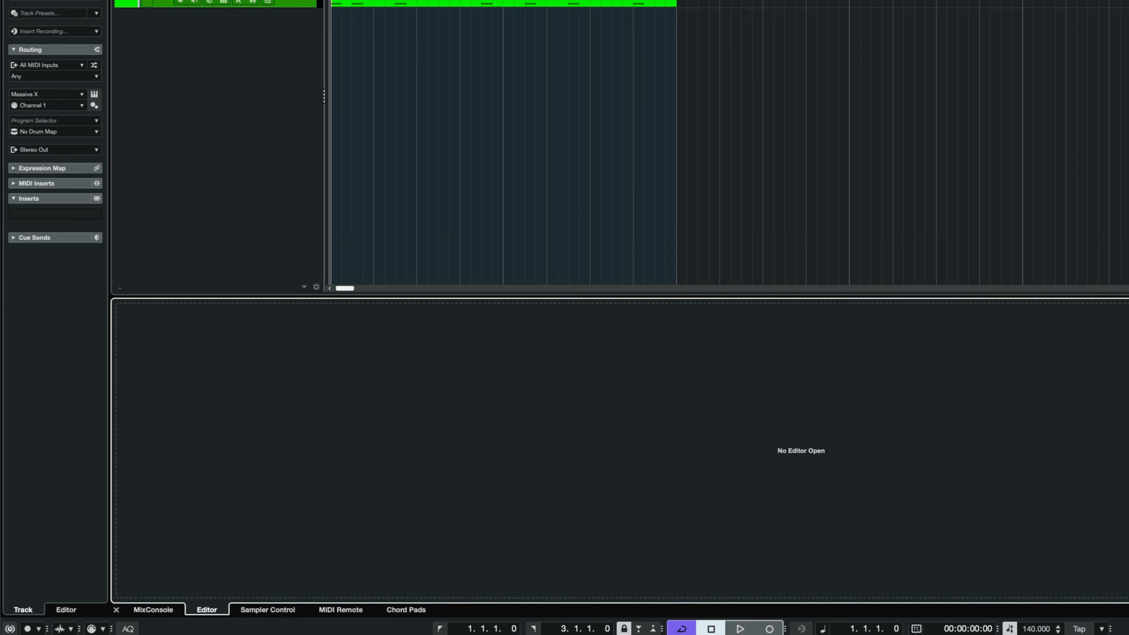
pyautogui.click(178, 609)
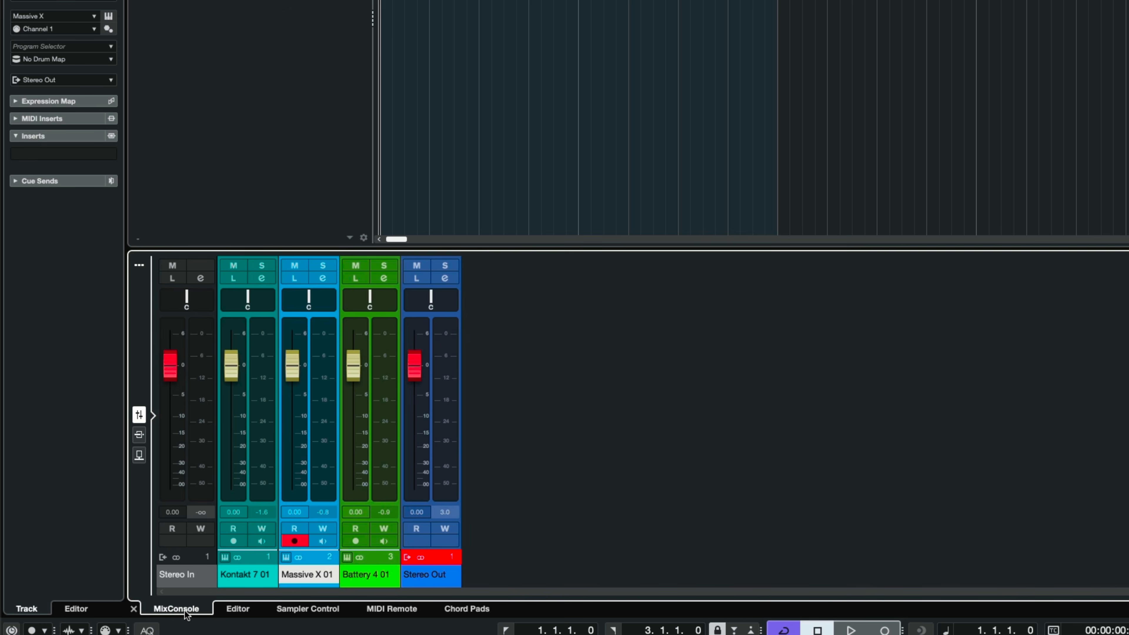
pyautogui.click(138, 434)
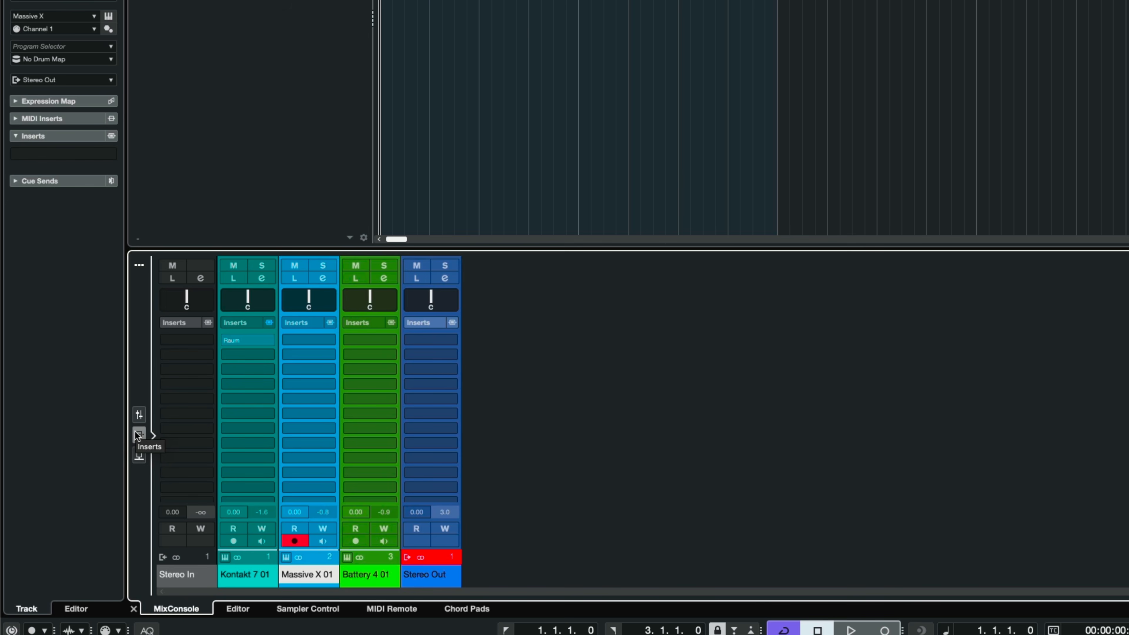
# Add iZotope's Ozone 11 mastering plug-in to the first insert slot of the Stereo Out channel.
pyautogui.click(429, 340)
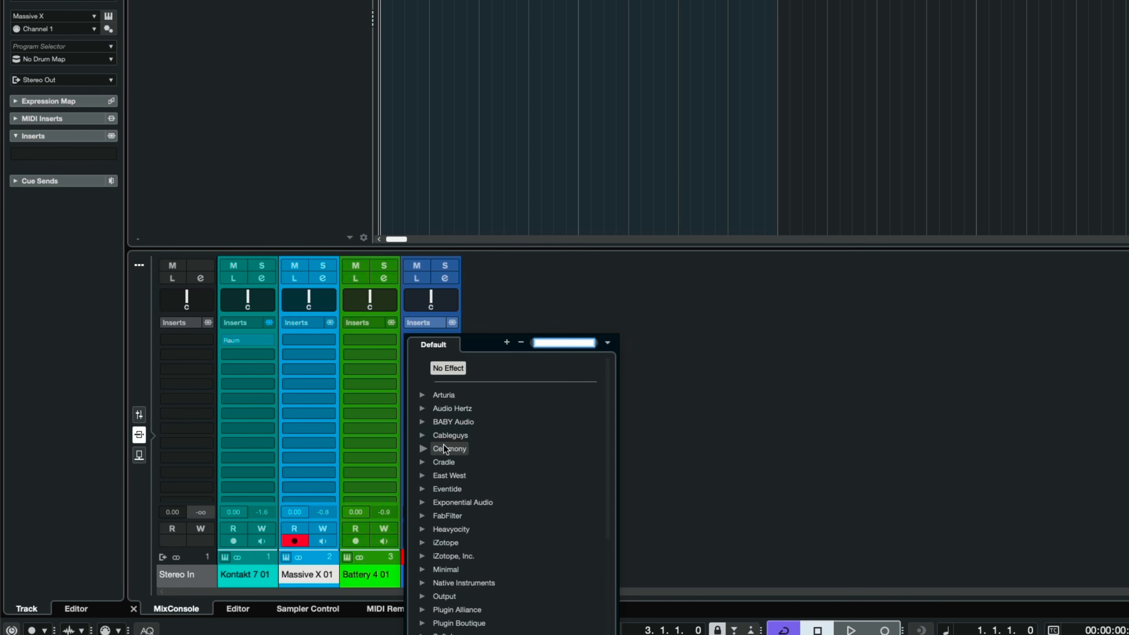
pyautogui.click(423, 542)
pyautogui.scroll(-2, 441, 523)
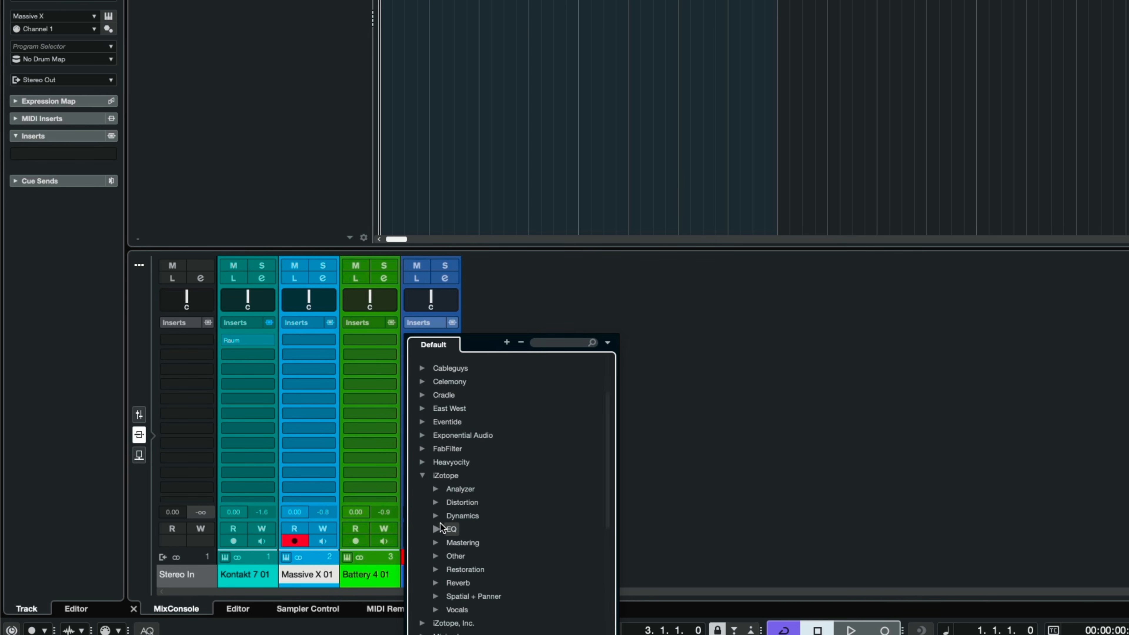
pyautogui.click(436, 543)
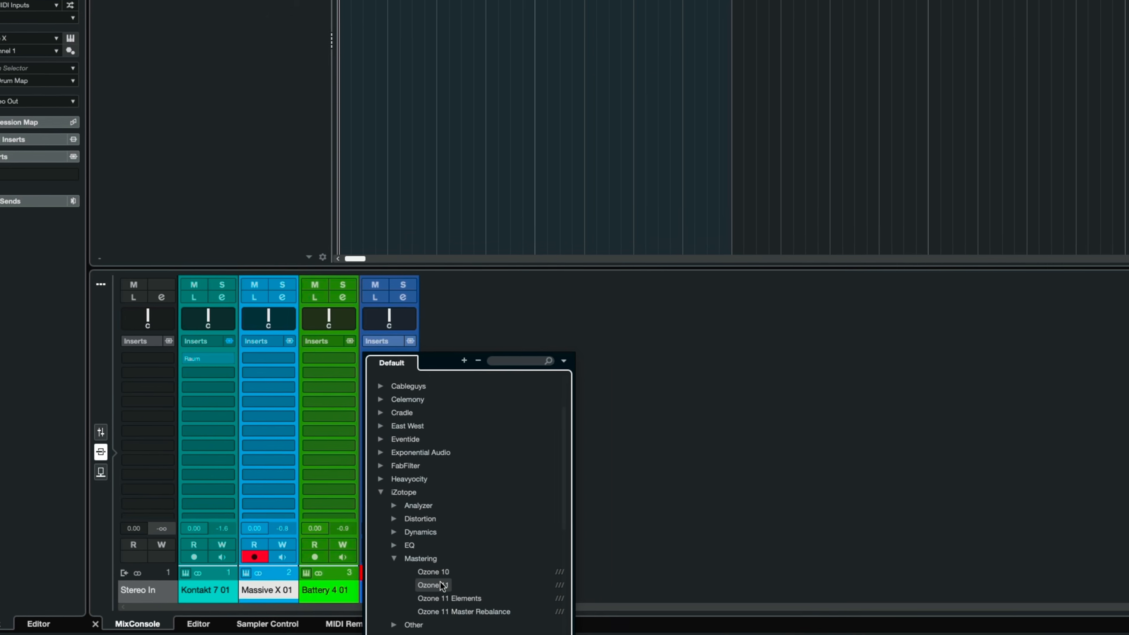
pyautogui.click(433, 585)
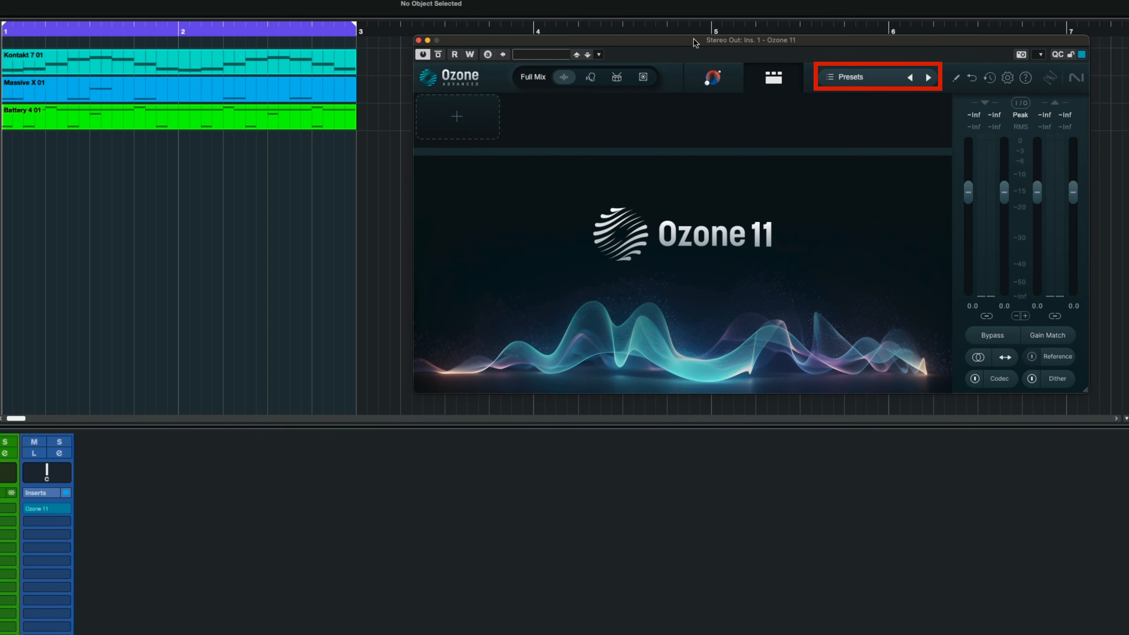
# Load the Depth and Clarity preset from Ozone's All Purpose Mastering presets and close the preset manager.
pyautogui.click(869, 82)
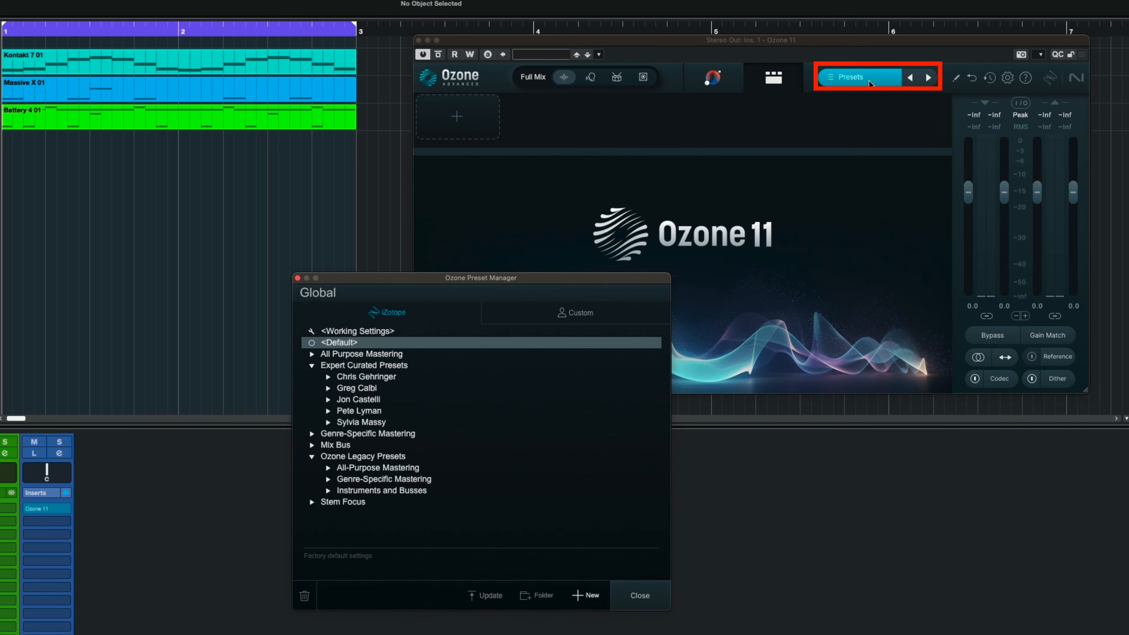
pyautogui.click(312, 355)
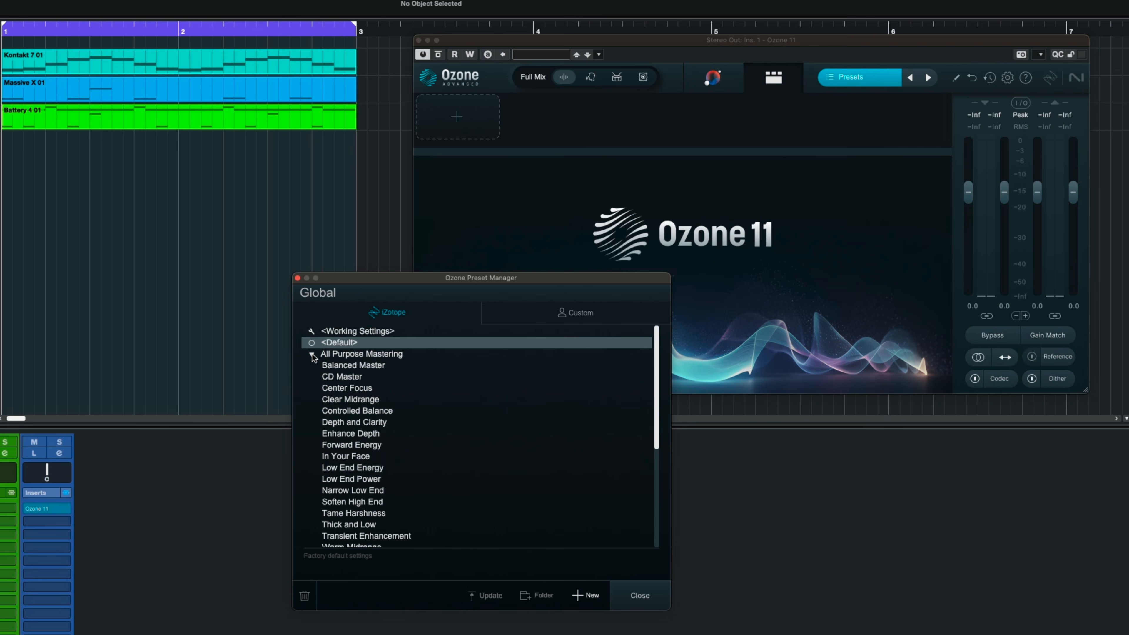
pyautogui.click(349, 426)
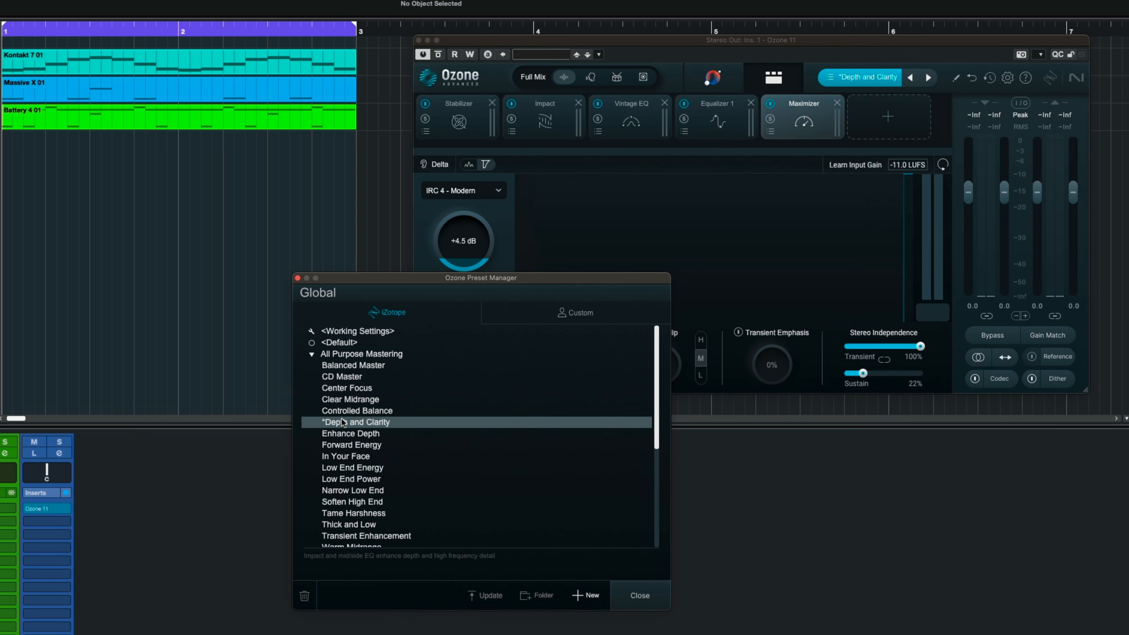
pyautogui.scroll(-3, 340, 427)
pyautogui.scroll(-3, 313, 484)
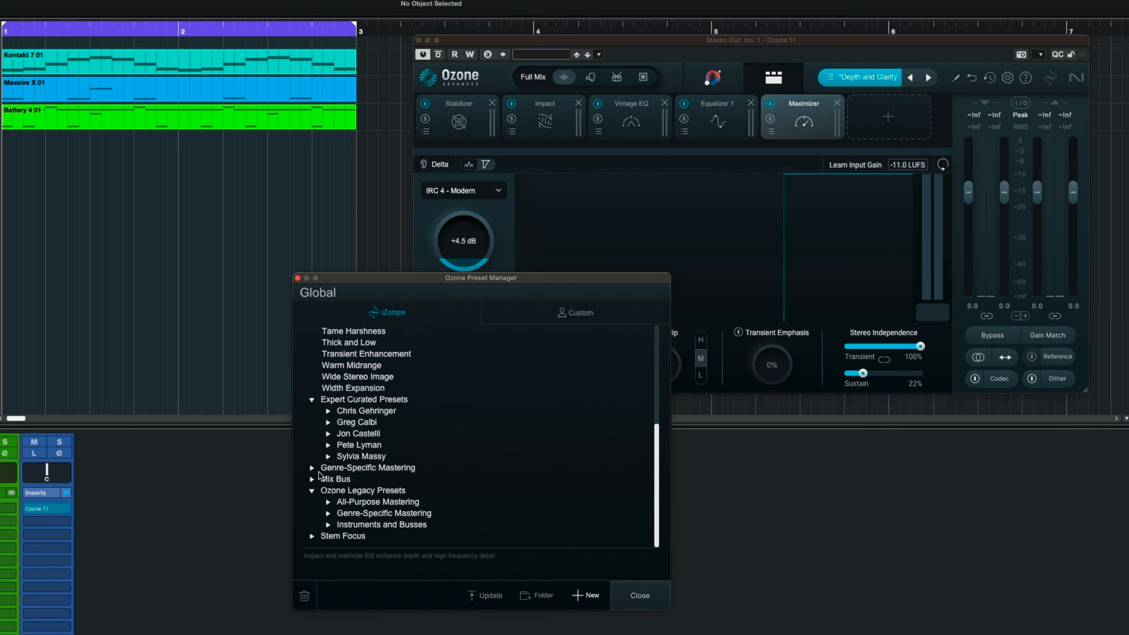
pyautogui.click(639, 596)
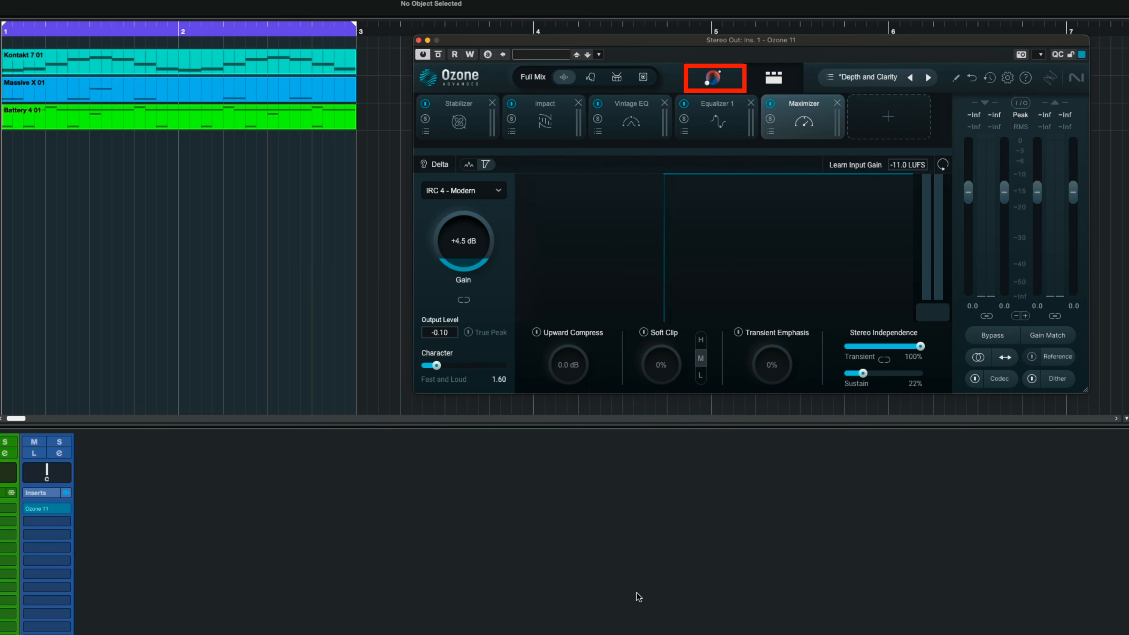
# Run Ozone's Master Assistant while the loop plays, compare genre targets and choose Hip-hop/Rap.
pyautogui.click(724, 78)
pyautogui.press('space')
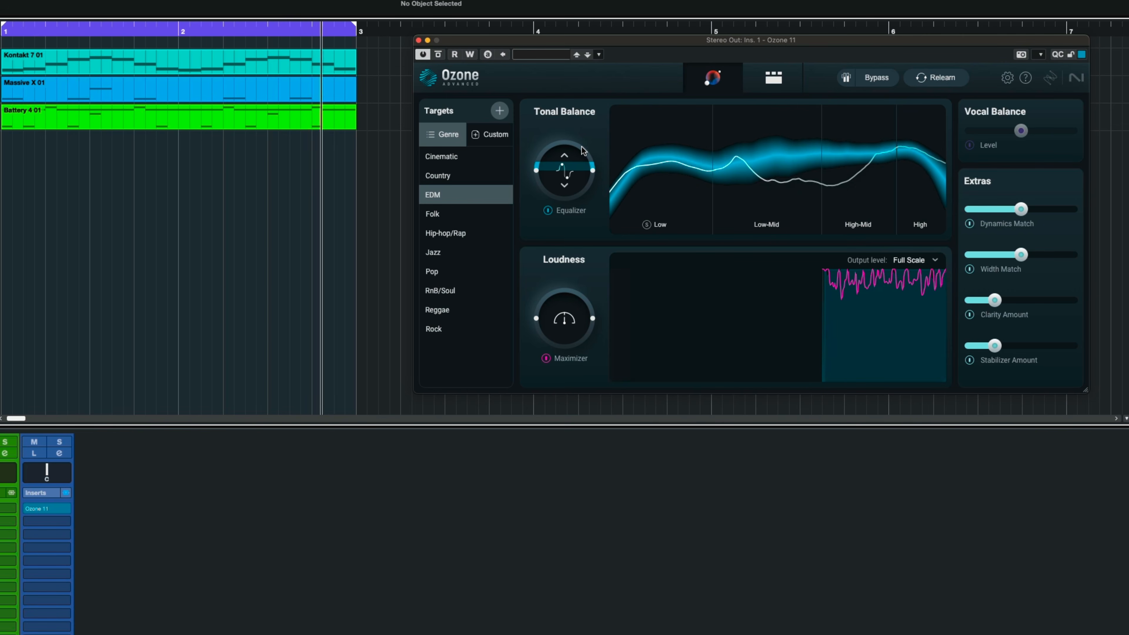
pyautogui.click(465, 233)
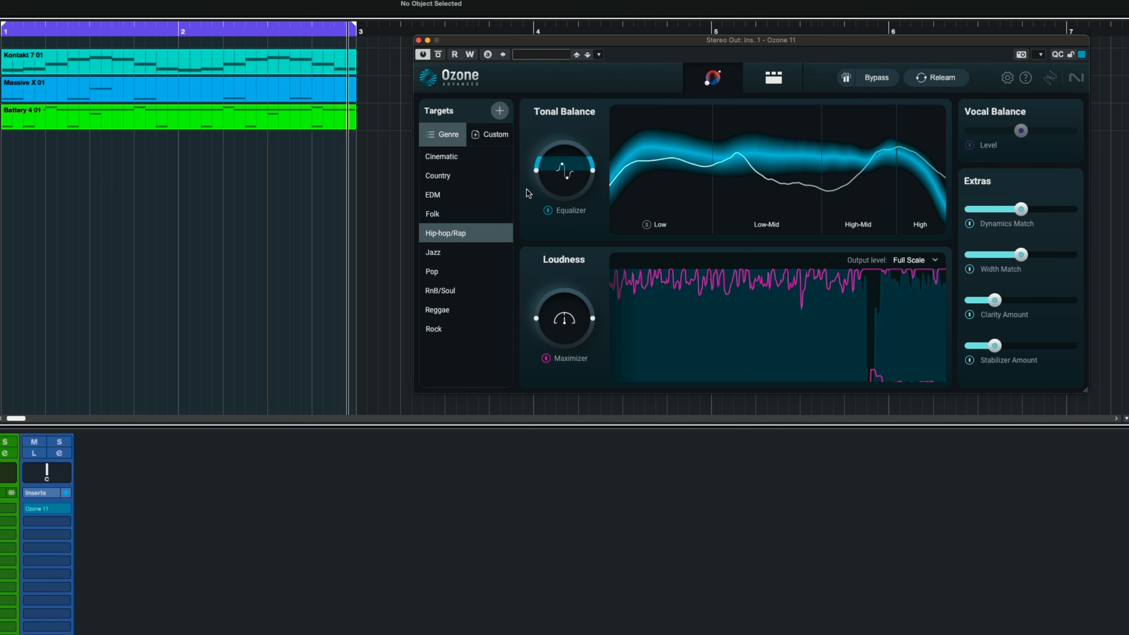
pyautogui.click(440, 277)
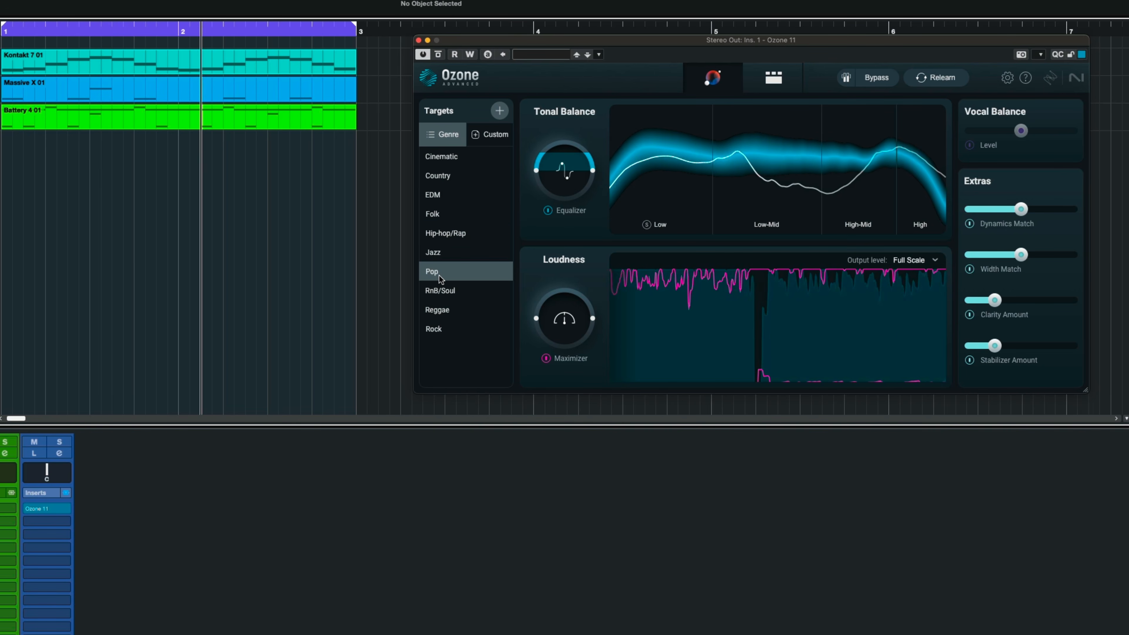
pyautogui.click(449, 233)
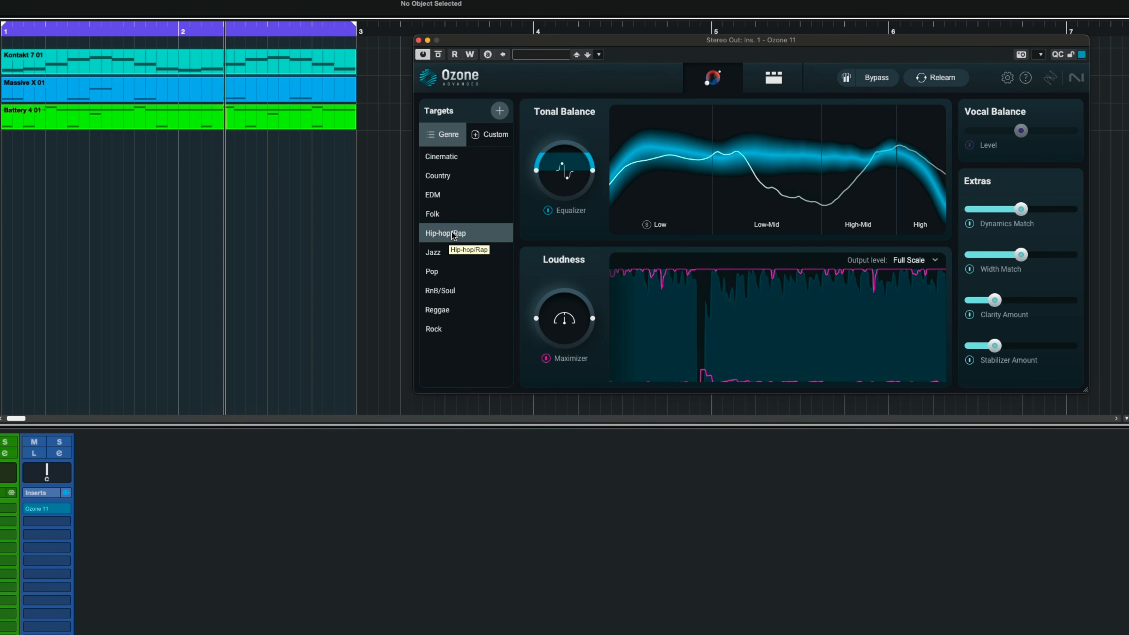
# Examine the Impact, Clarity and Stabilizer module settings in Ozone's detailed mastering chain.
pyautogui.click(773, 78)
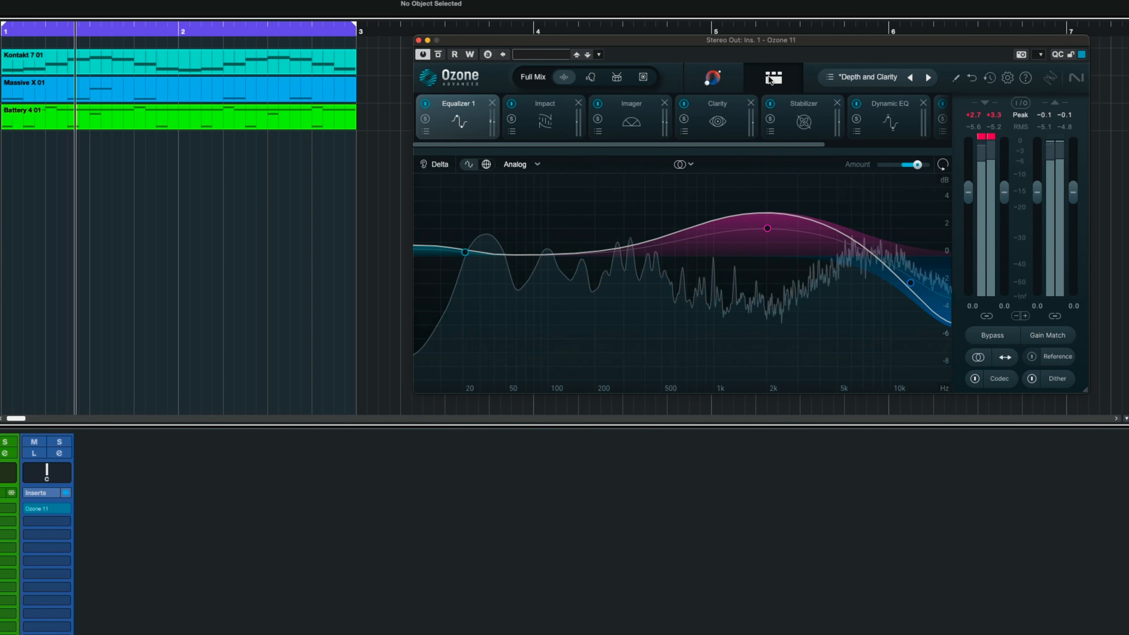
pyautogui.click(545, 118)
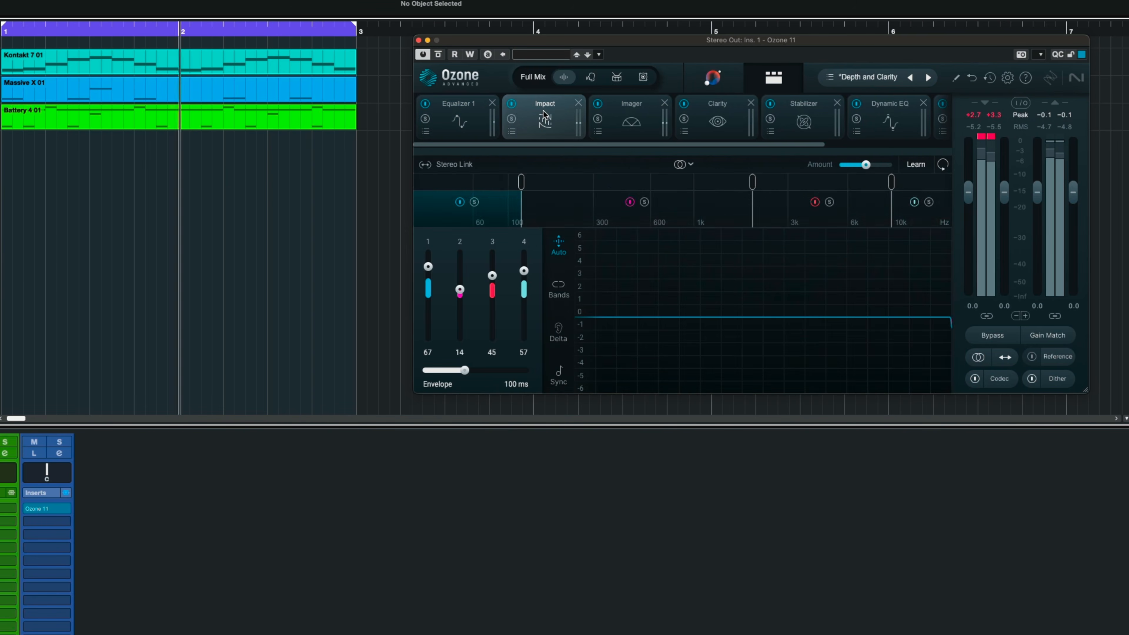
pyautogui.click(717, 119)
pyautogui.click(799, 117)
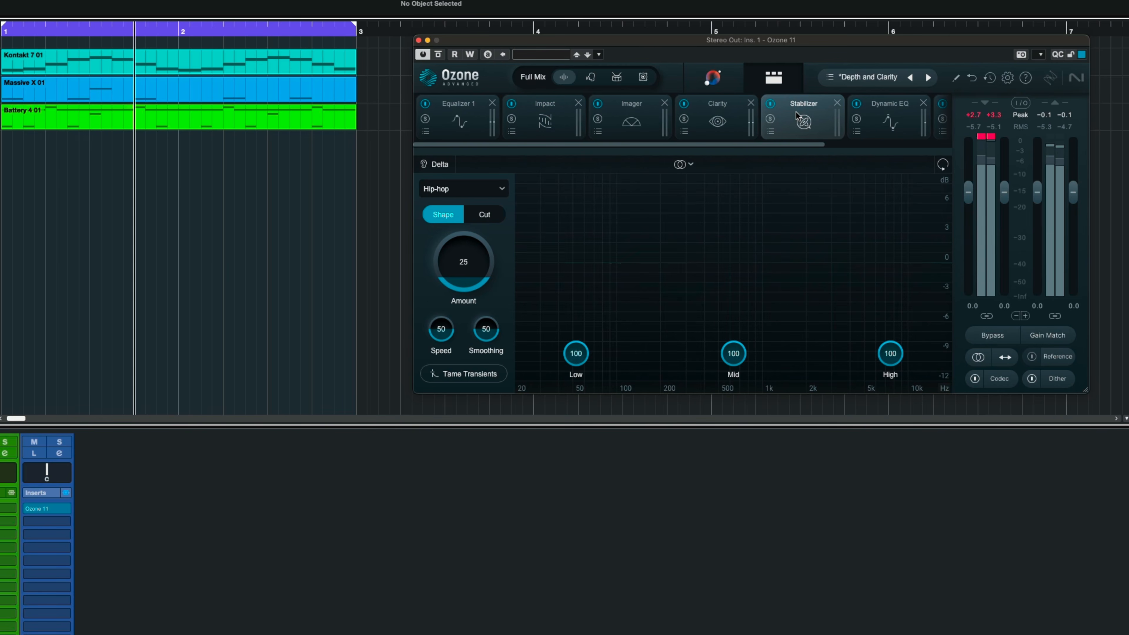